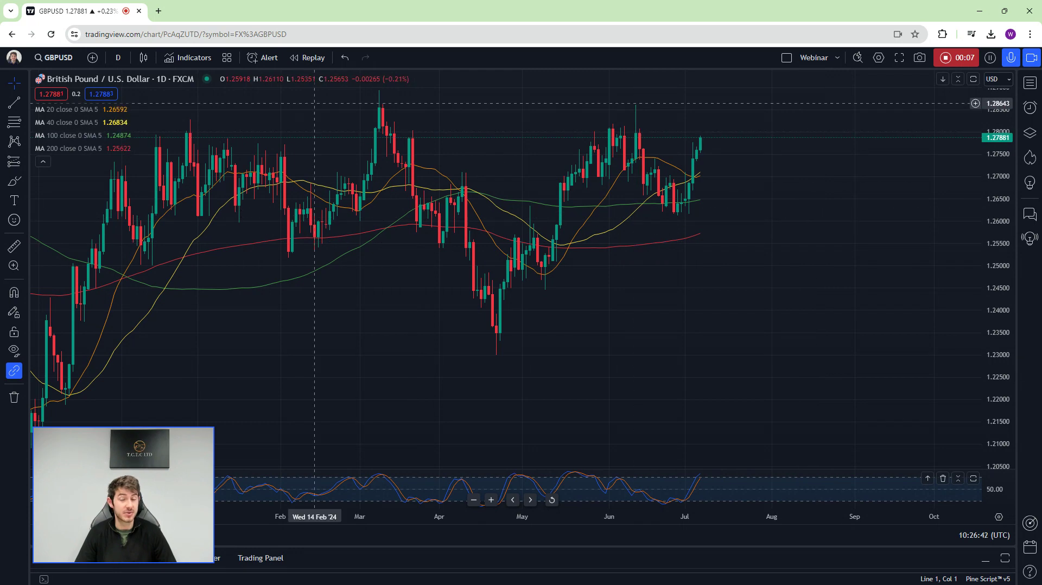
Open the watchlist and look through its symbols, viewing the EURUSD and USDCAD daily charts
scroll(329, 106, "down", 2)
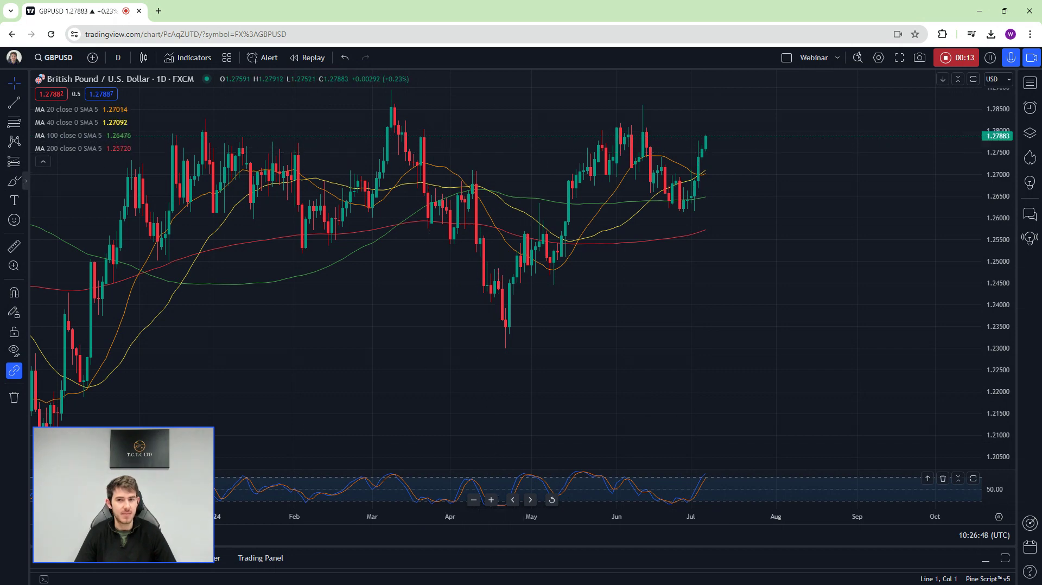
left_click(1028, 84)
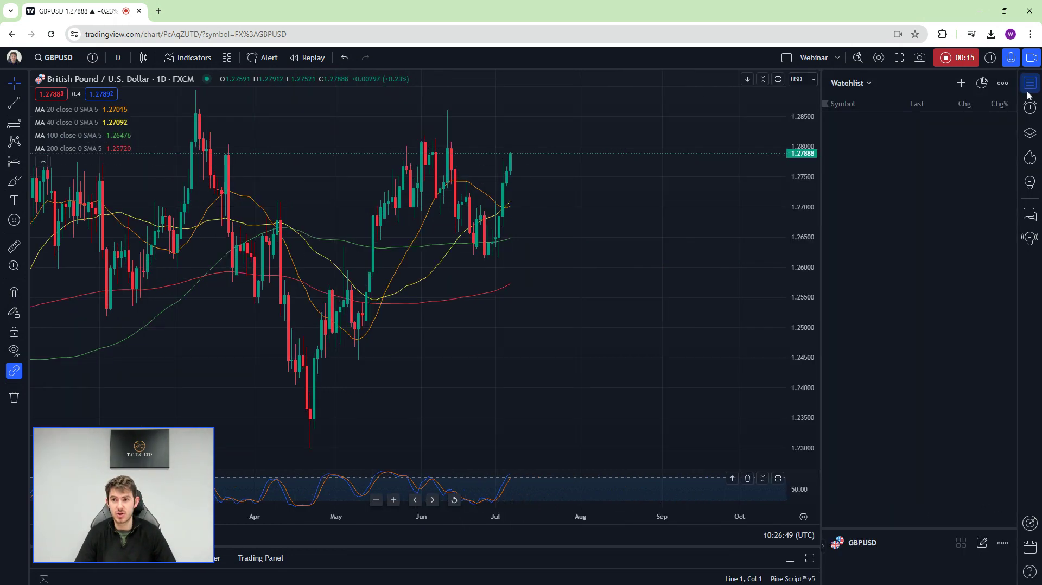
left_click_drag(554, 214, 588, 213)
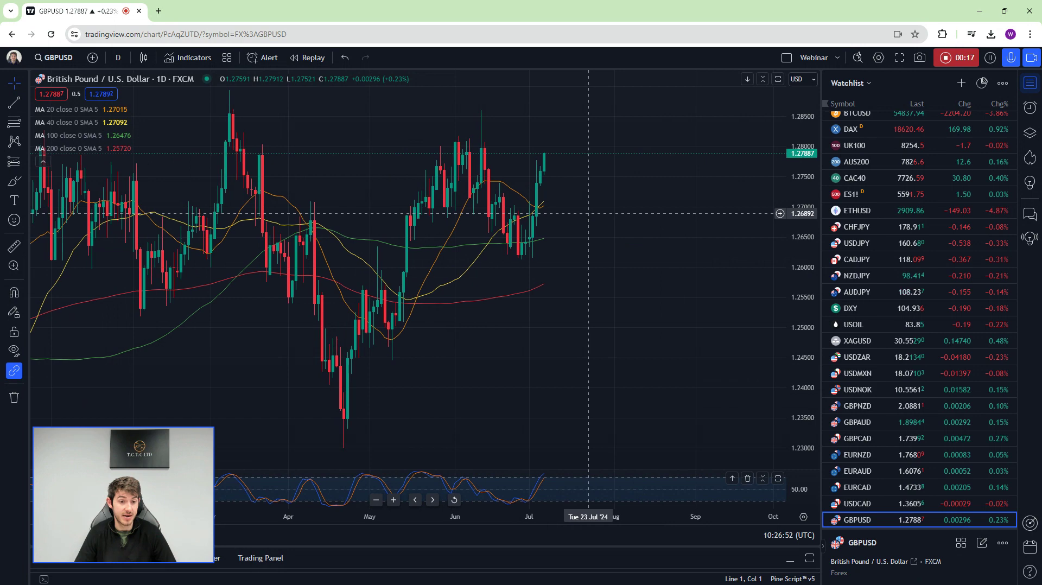
scroll(868, 361, "down", 5)
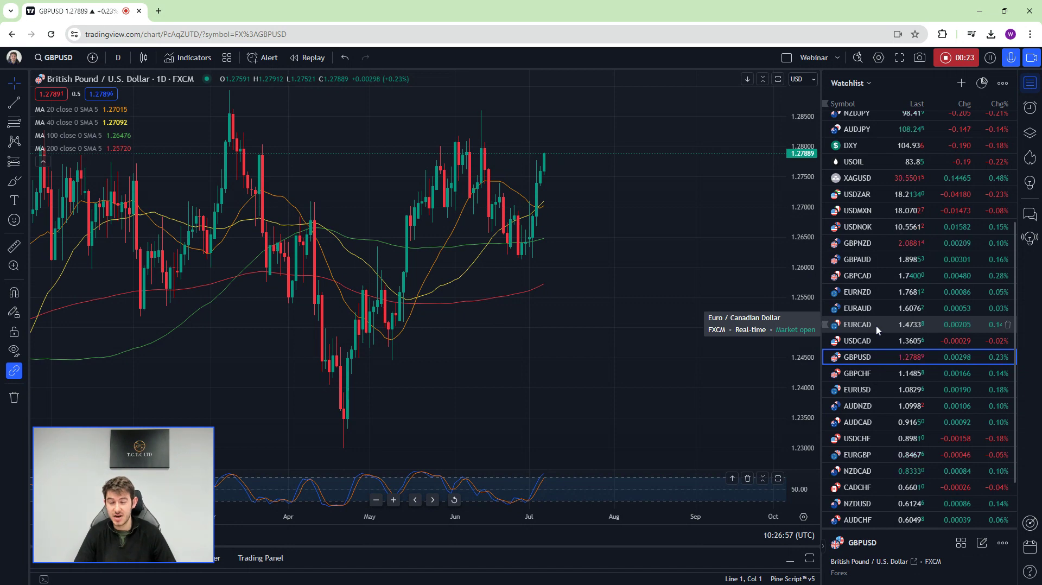
left_click_drag(599, 270, 616, 272)
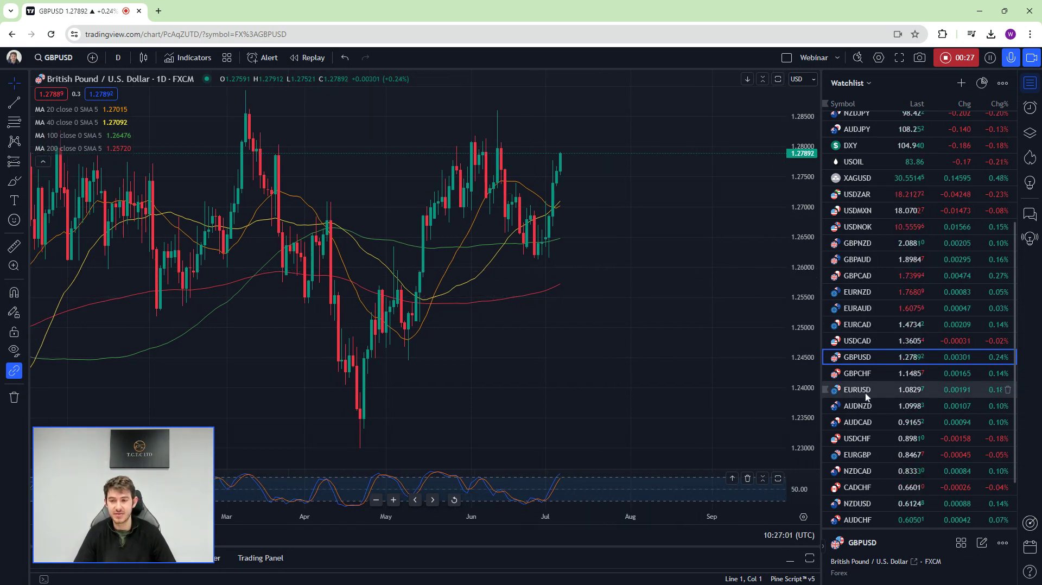
left_click(857, 389)
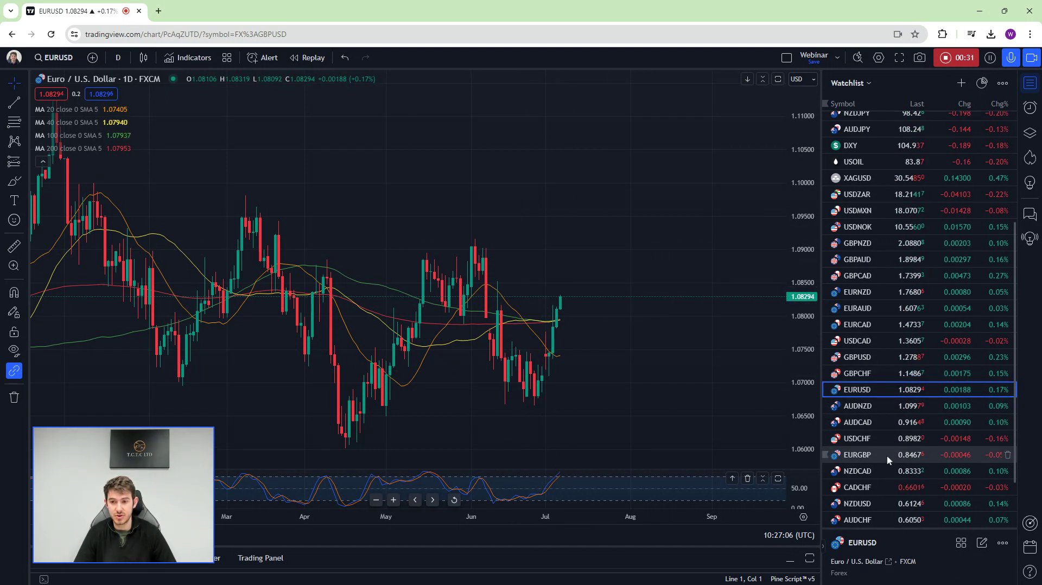
left_click(873, 340)
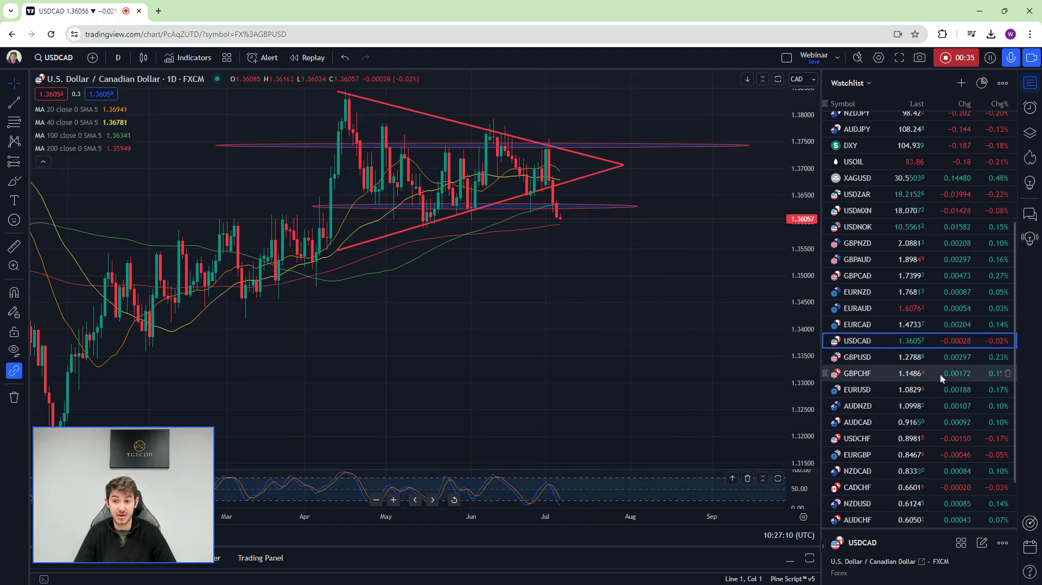
View the NZDUSD and AUDUSD daily charts from the watchlist
scroll(878, 407, "down", 2)
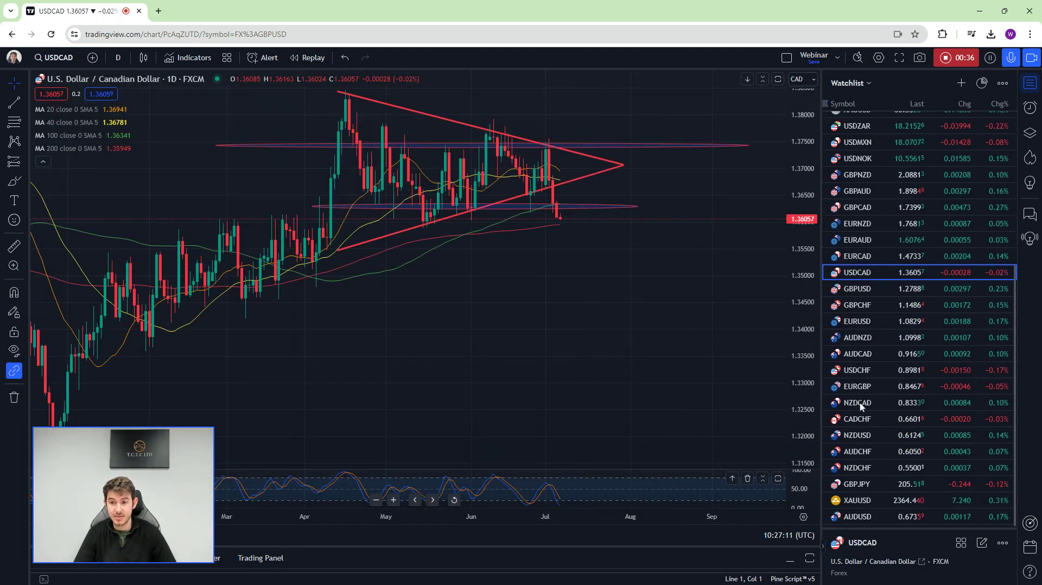
left_click(863, 446)
left_click(862, 439)
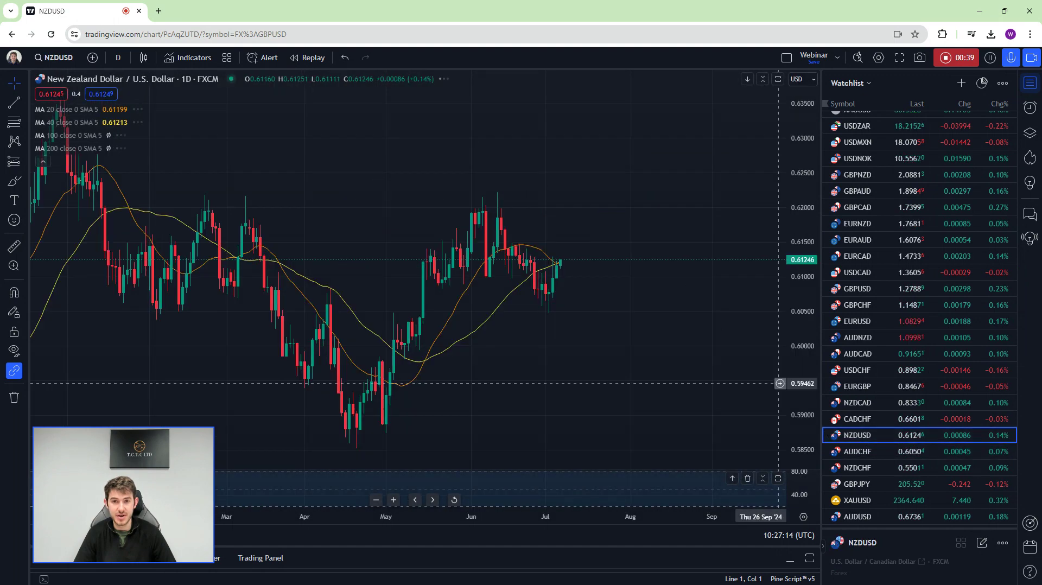
left_click(885, 518)
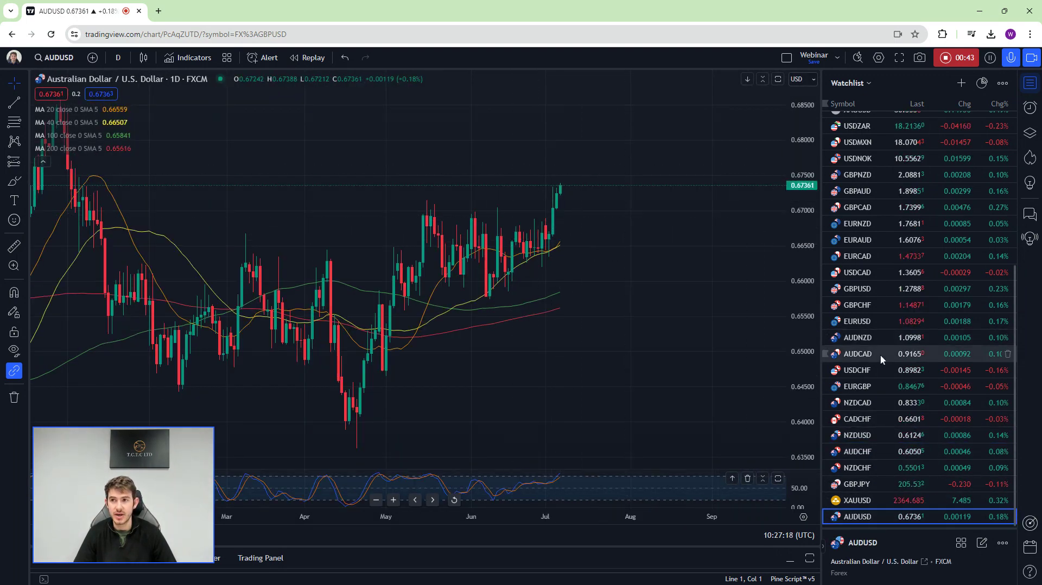
Return the chart to GBPUSD from the watchlist and close the watchlist
scroll(880, 358, "up", 5)
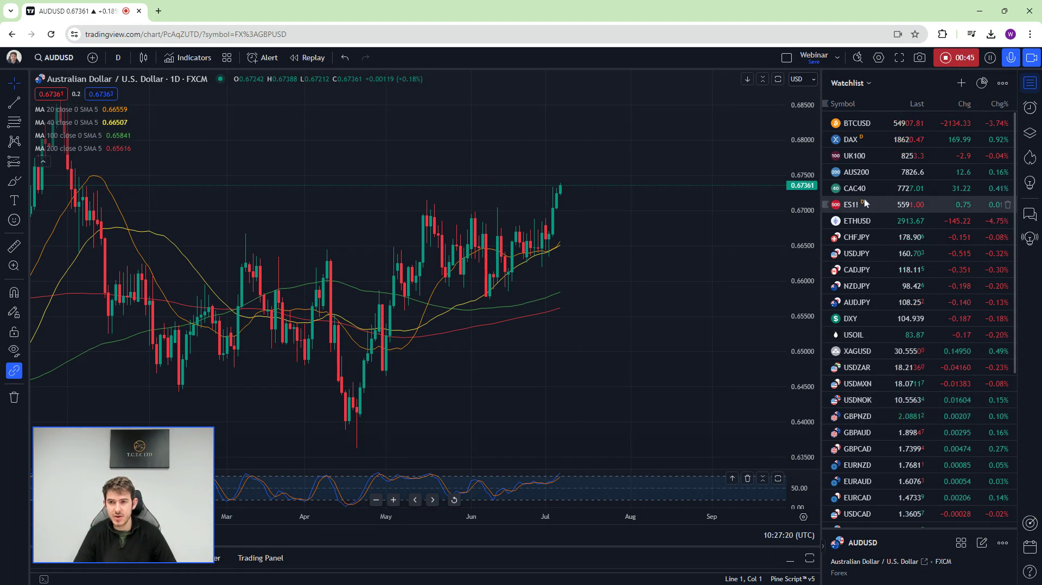
scroll(866, 244, "down", 4)
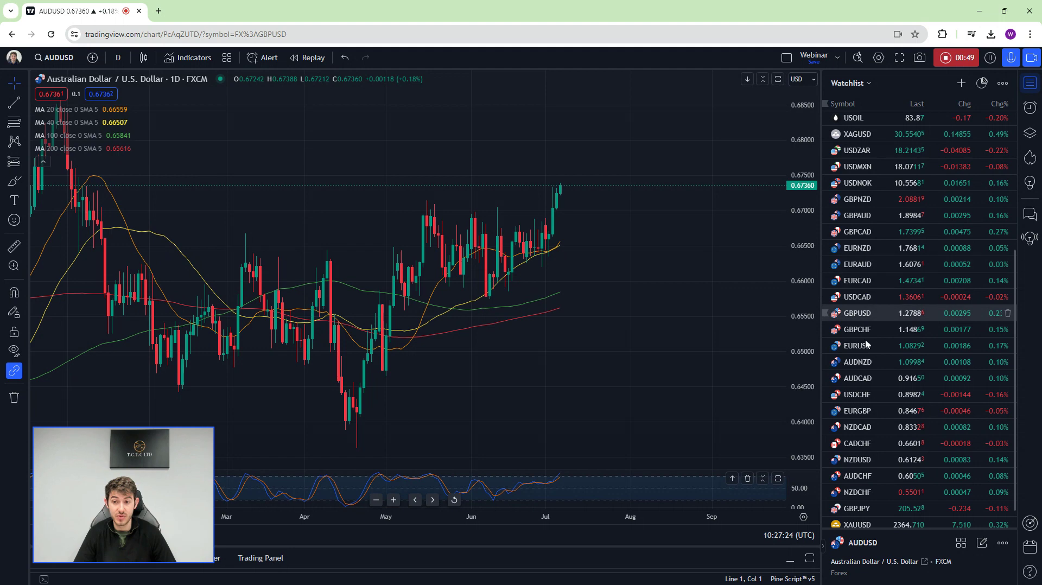
scroll(861, 282, "down", 1)
left_click(863, 289)
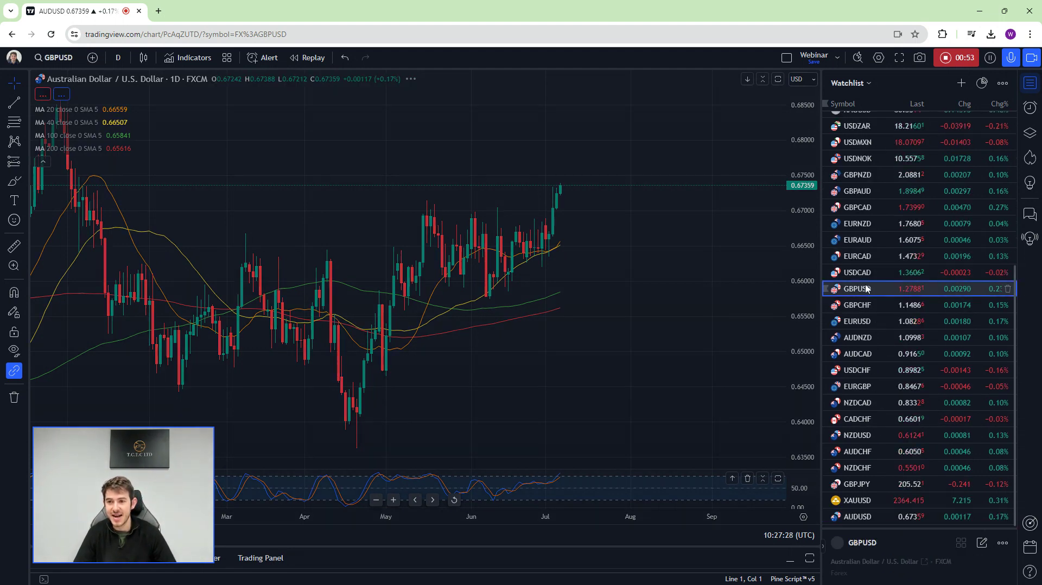
left_click(1029, 83)
left_click_drag(862, 191, 810, 189)
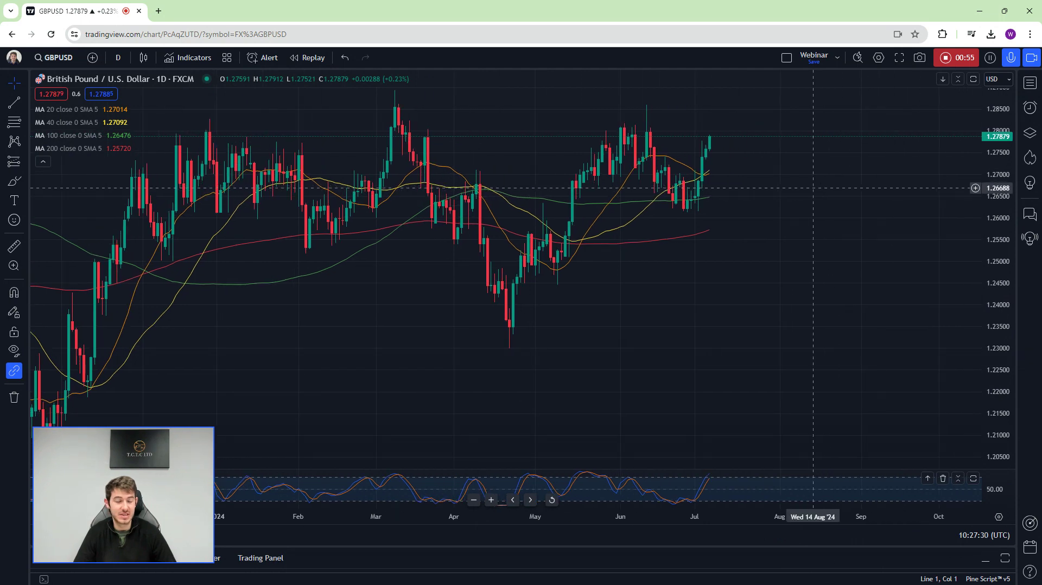
Draw brush arcs under the late June 2024 lows and over the early June highs on the GBPUSD daily chart
scroll(789, 196, "up", 1)
scroll(729, 228, "up", 2)
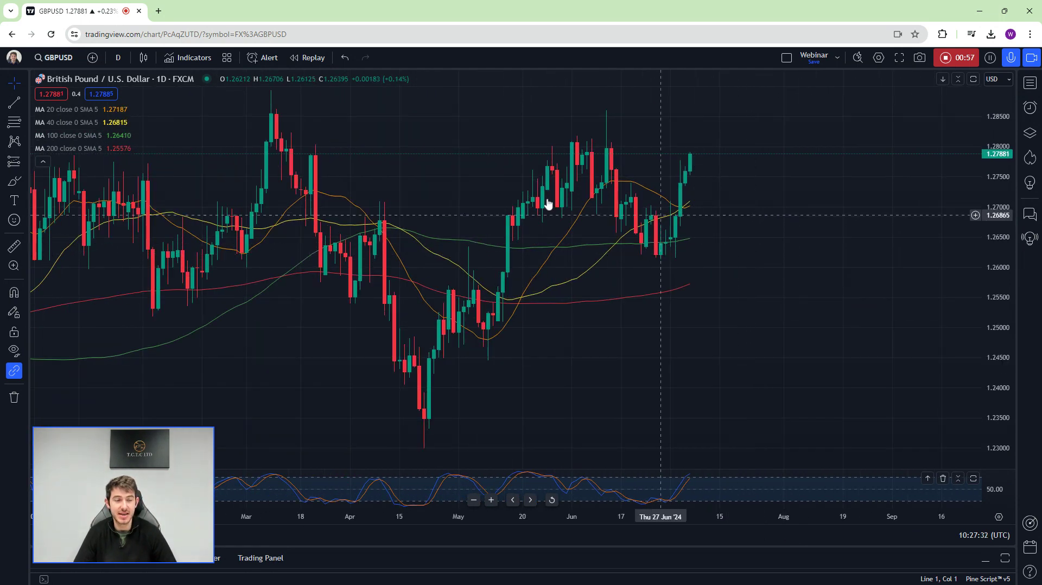
scroll(693, 208, "down", 4)
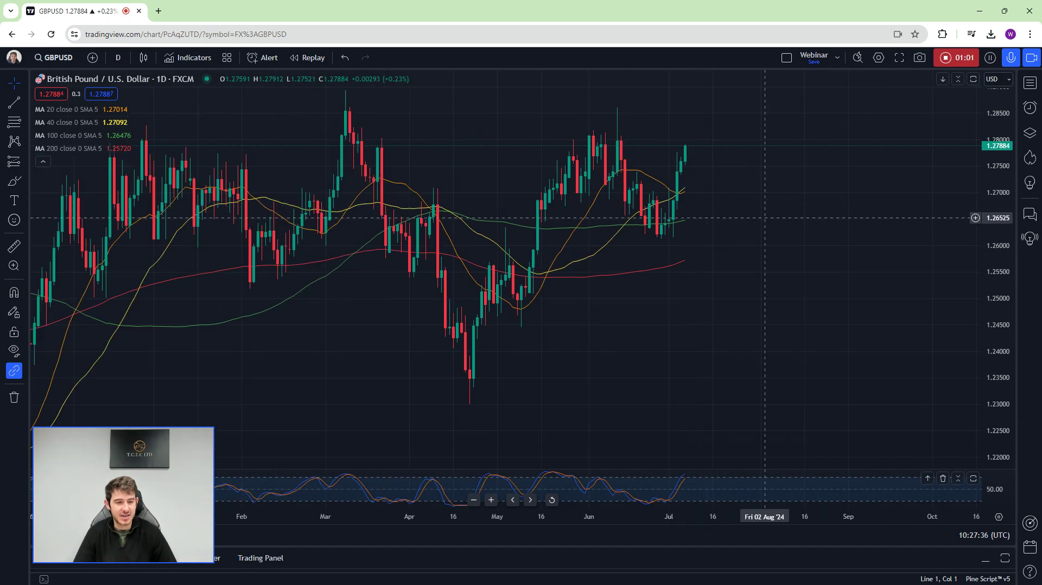
scroll(718, 224, "right", 3)
scroll(705, 222, "left", 1)
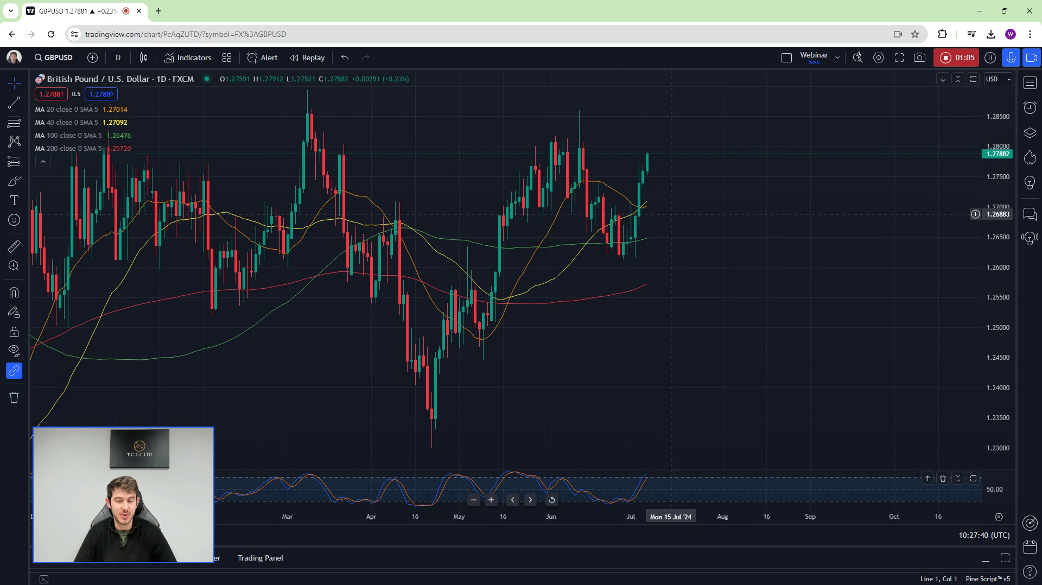
scroll(674, 214, "left", 1)
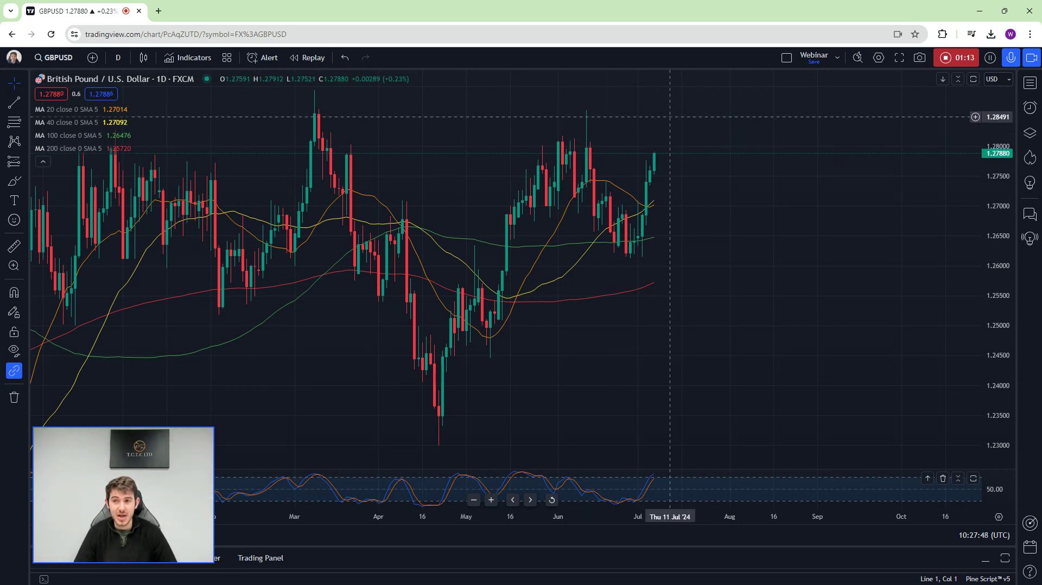
left_click(25, 188)
left_click(55, 195)
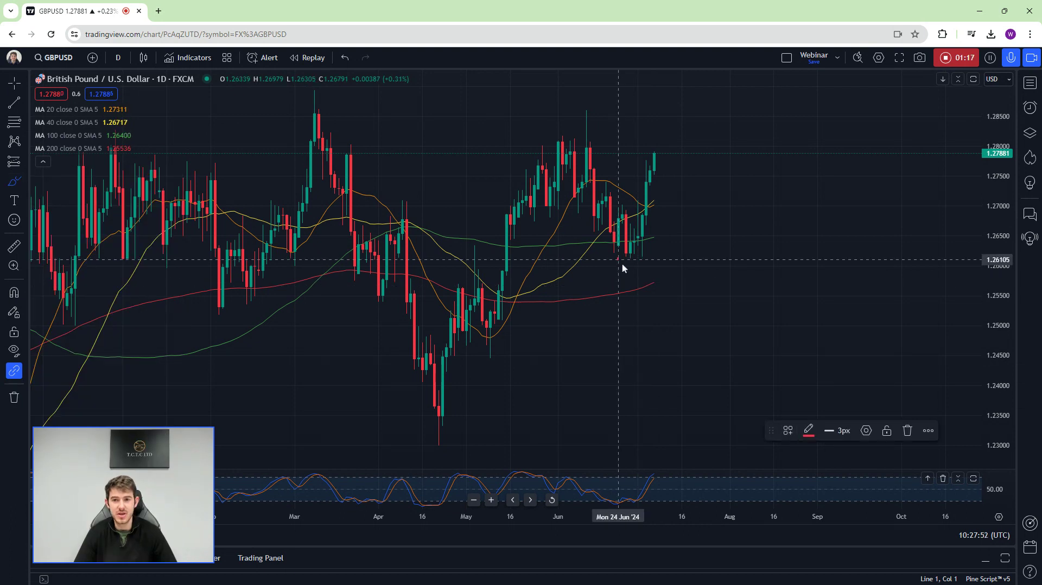
left_click_drag(555, 133, 586, 128)
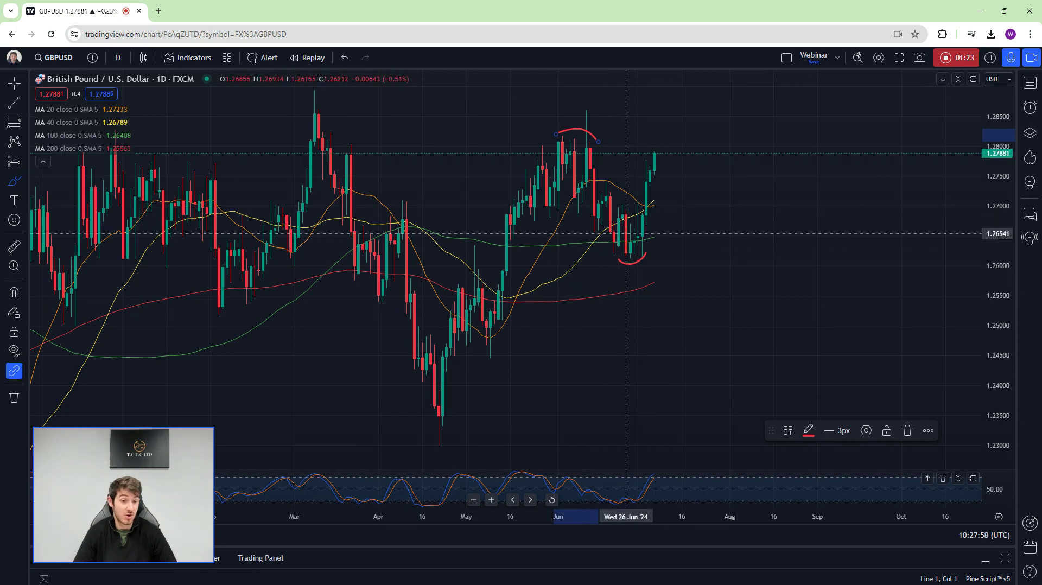
Remove the brush arcs from the GBPUSD daily chart
scroll(537, 244, "down", 4)
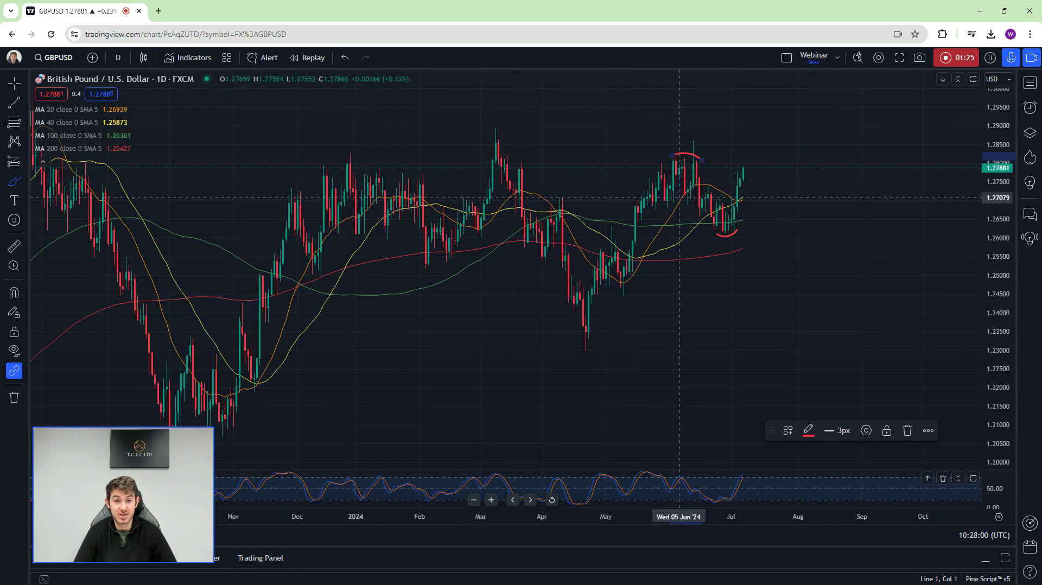
right_click(772, 147)
left_click(868, 376)
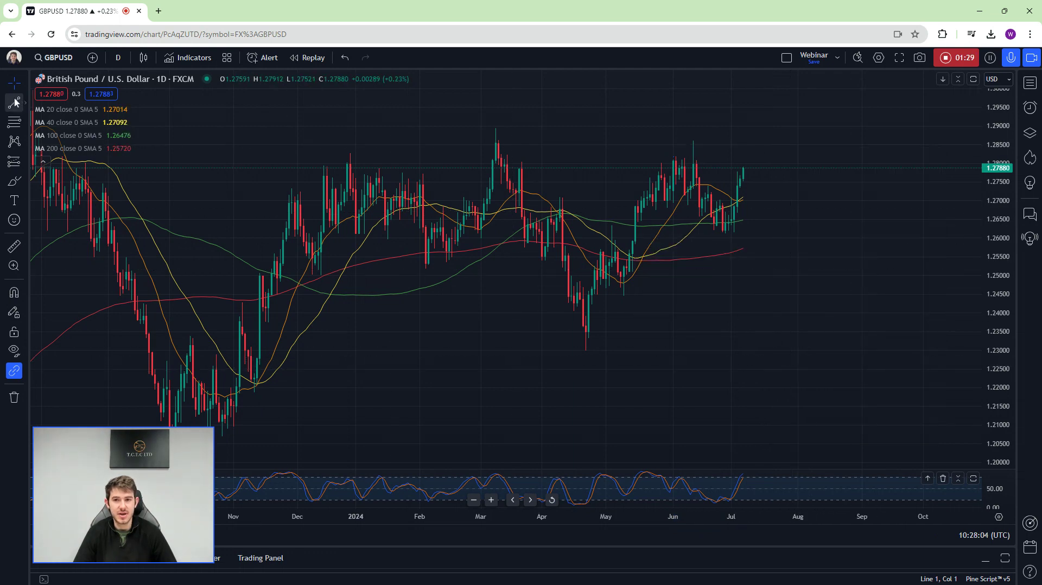
Change the GBPUSD chart interval to 1 week and frame the recent candles
scroll(738, 160, "up", 2)
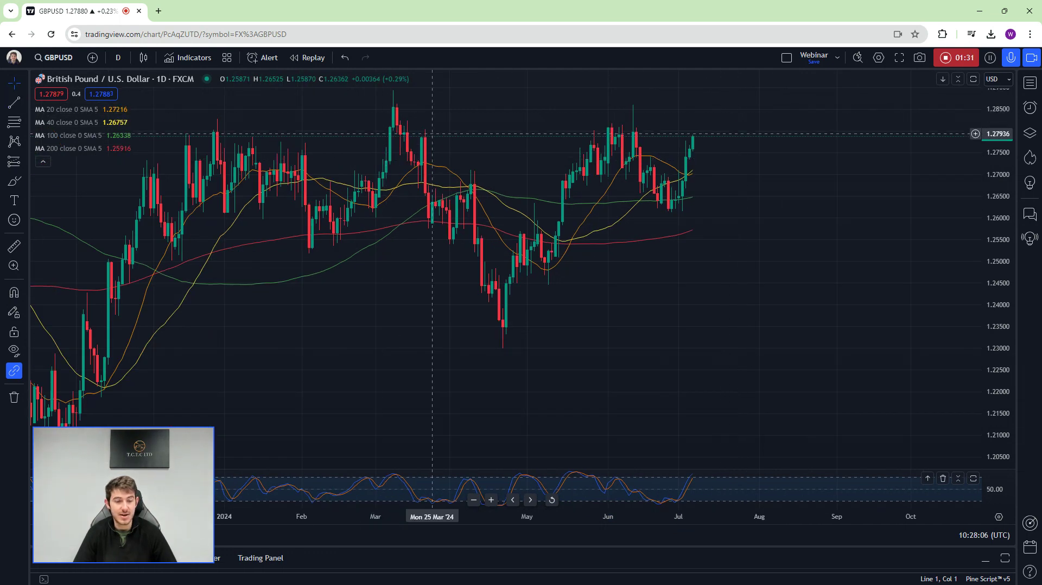
scroll(512, 144, "down", 2)
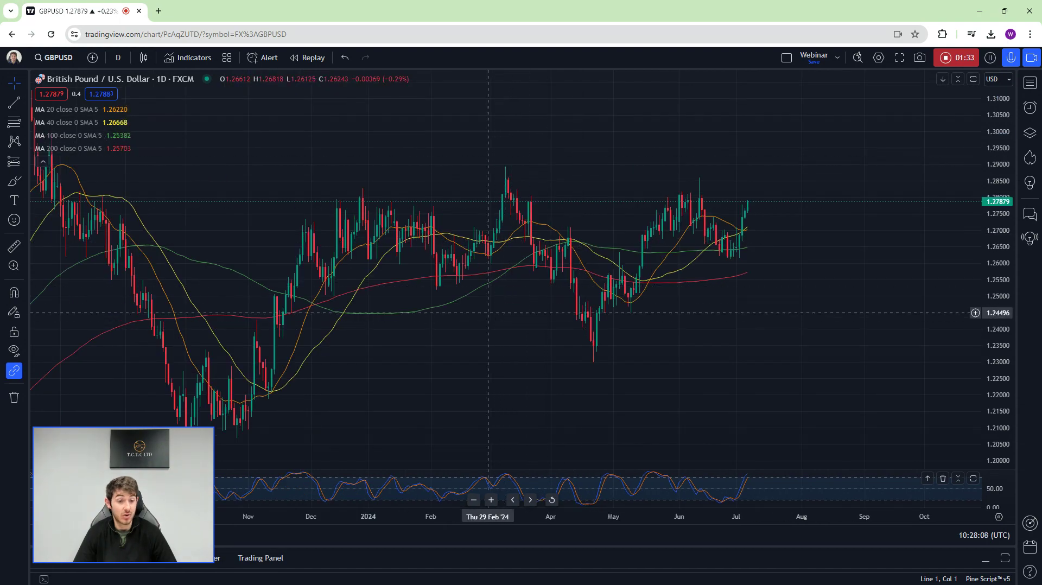
scroll(497, 319, "down", 3)
left_click(118, 58)
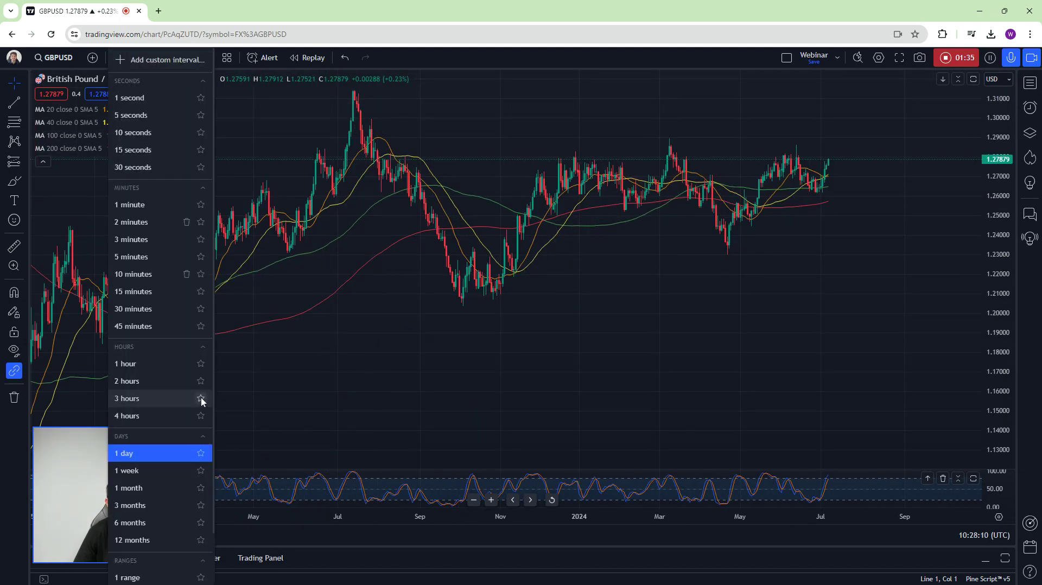
left_click(143, 472)
scroll(589, 284, "up", 5)
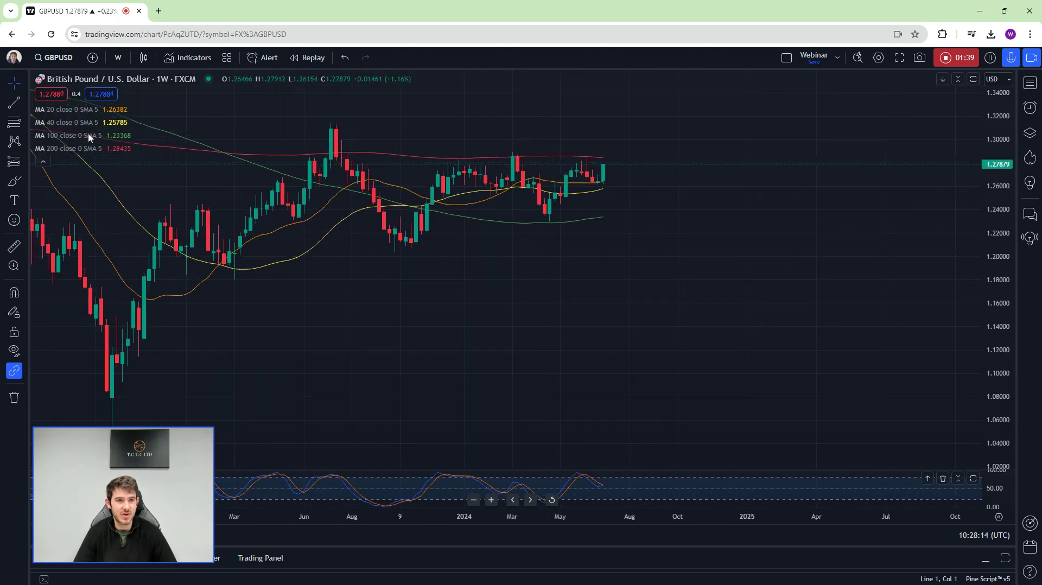
Place two horizontal lines on the weekly chart, one at about 1.277 and one at about 1.241
left_click(27, 109)
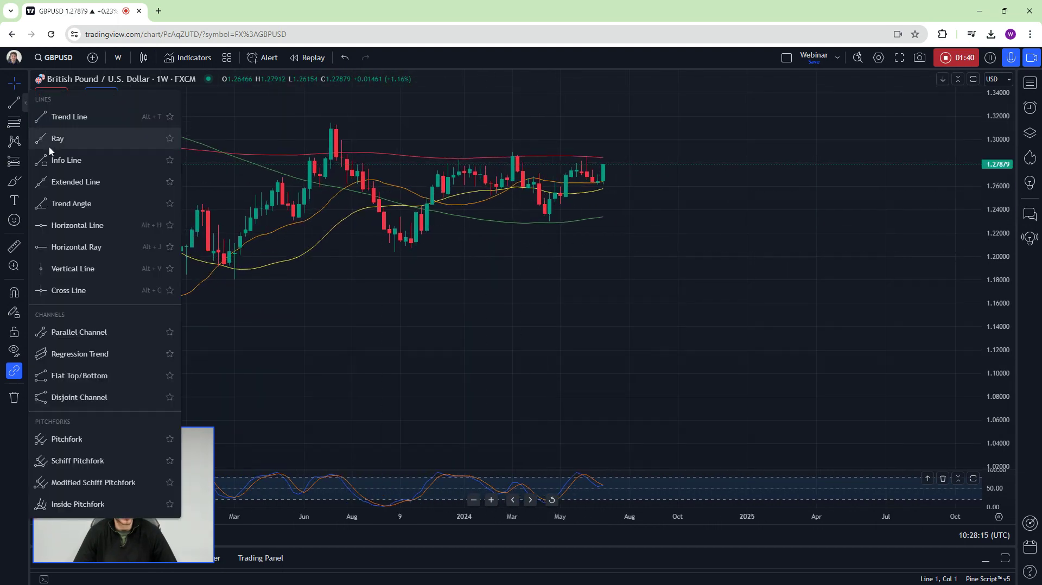
left_click(76, 224)
left_click(548, 200)
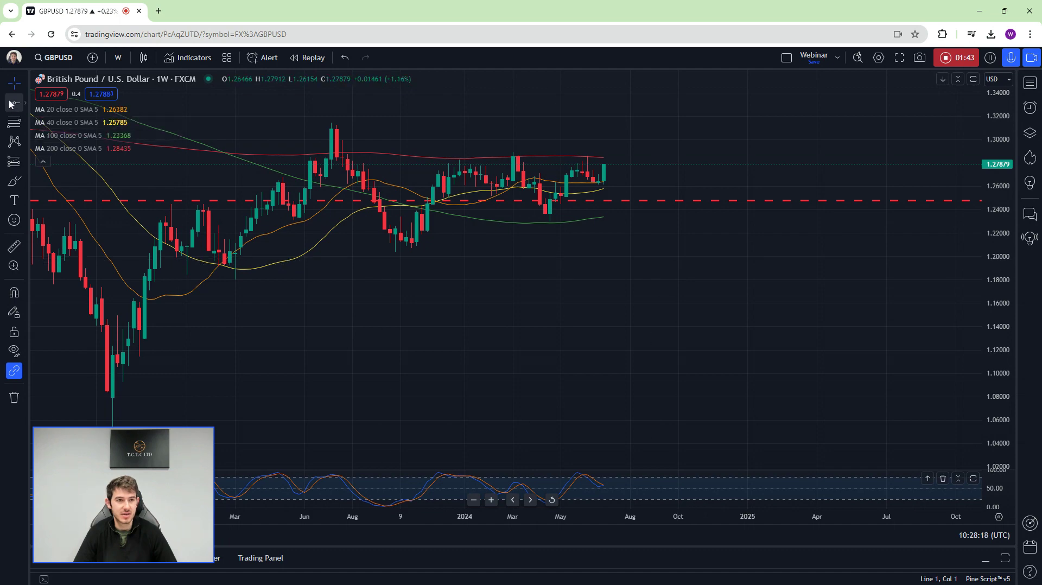
left_click(571, 166)
left_click_drag(598, 200, 598, 208)
left_click(629, 271)
Draw brush arcs under the weekly swing lows of autumn 2023, February 2024, April 2024 and late June 2024
scroll(510, 258, "up", 2)
left_click_drag(467, 263, 535, 273)
scroll(526, 272, "up", 3)
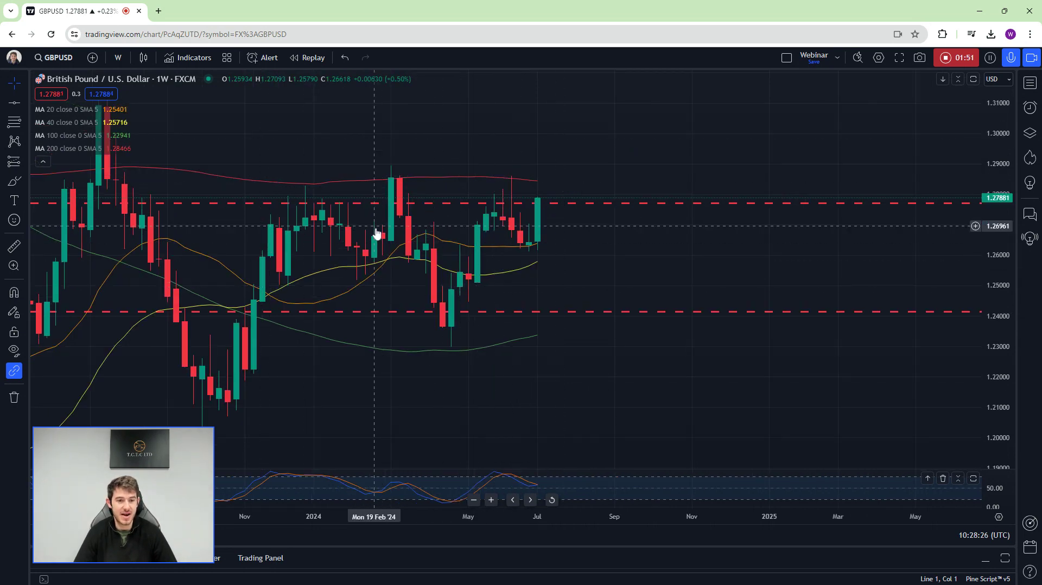
scroll(374, 234, "down", 1)
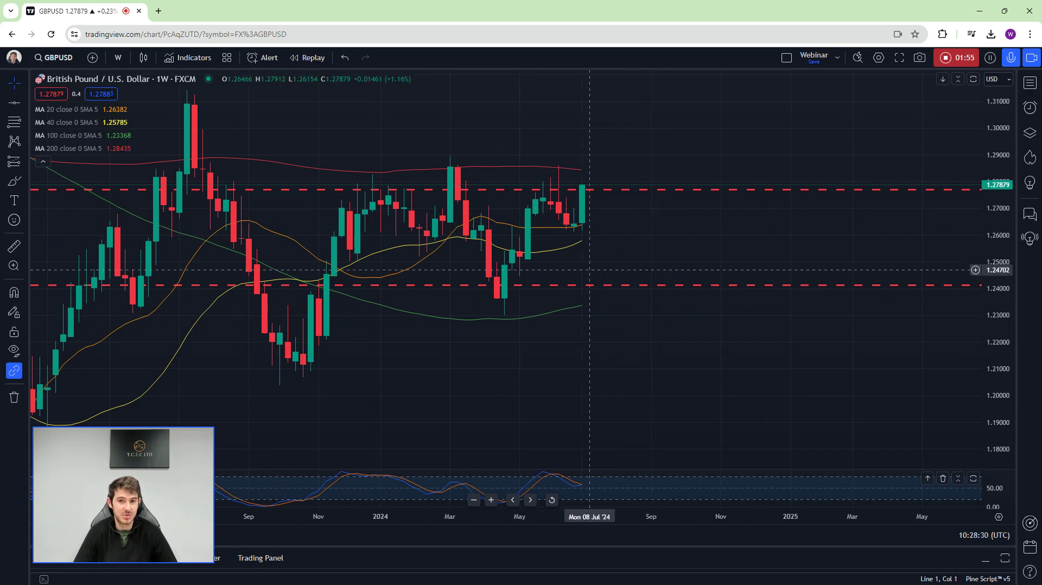
left_click_drag(589, 265, 594, 265)
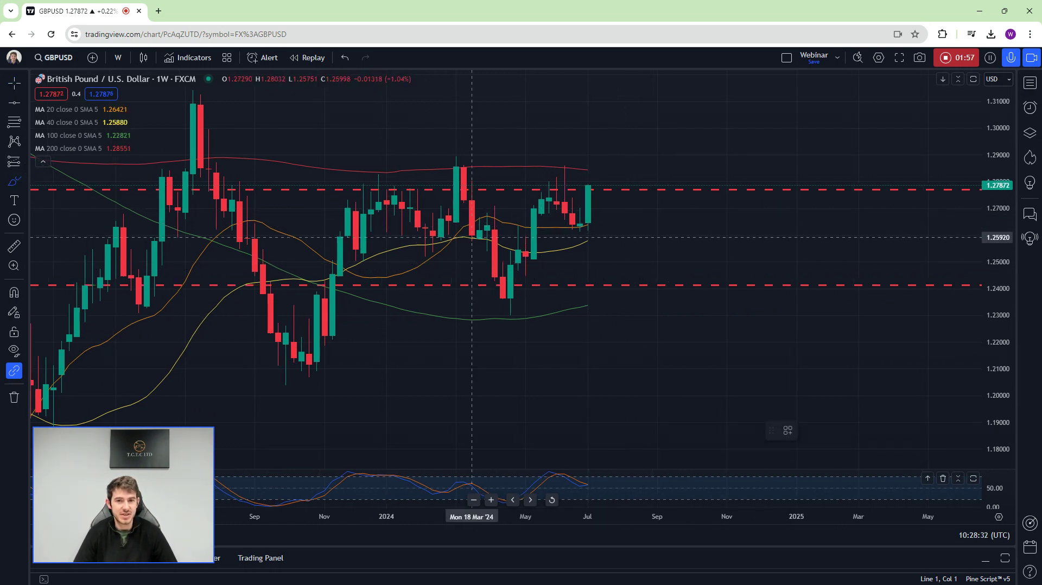
mouse_move(481, 290)
left_mouse_down()
mouse_move(491, 302)
mouse_move(556, 284)
left_mouse_up()
left_click_drag(242, 345, 340, 335)
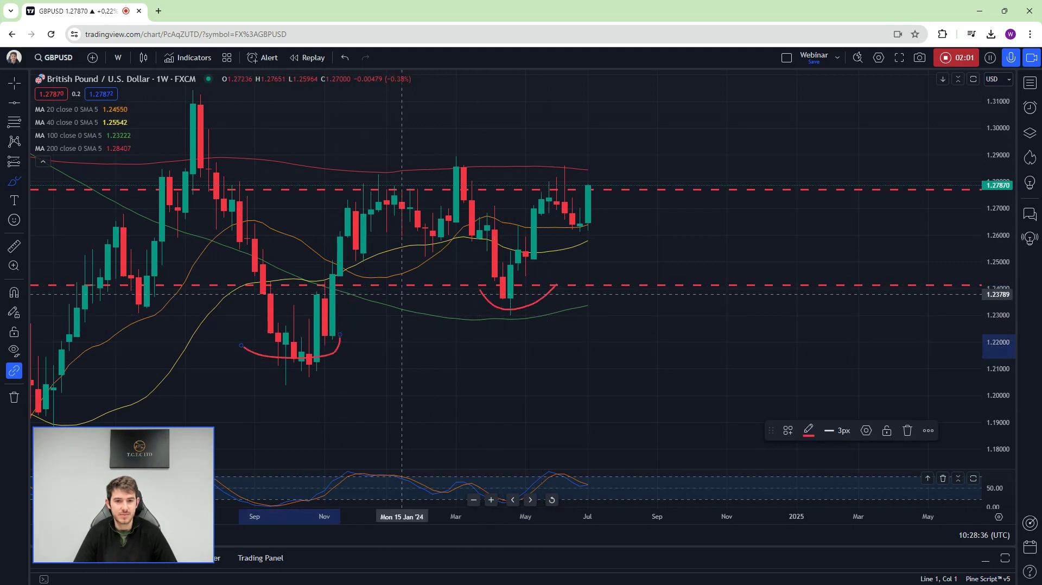
left_click_drag(549, 229, 603, 231)
left_click_drag(410, 238, 464, 232)
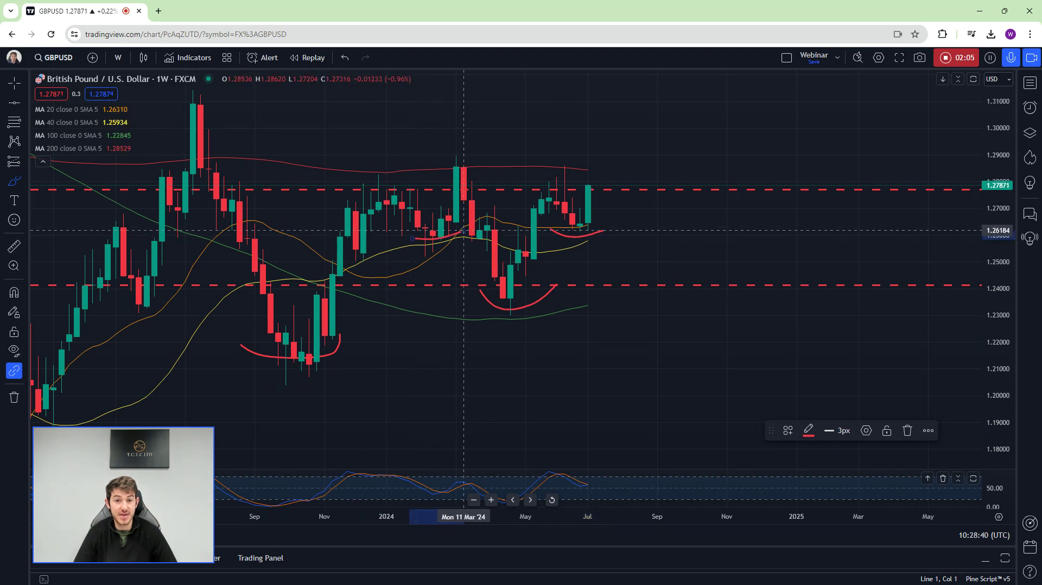
Draw a long, flat ellipse on the weekly chart at about 1.261, running through the February and June 2024 swing lows
left_click(23, 184)
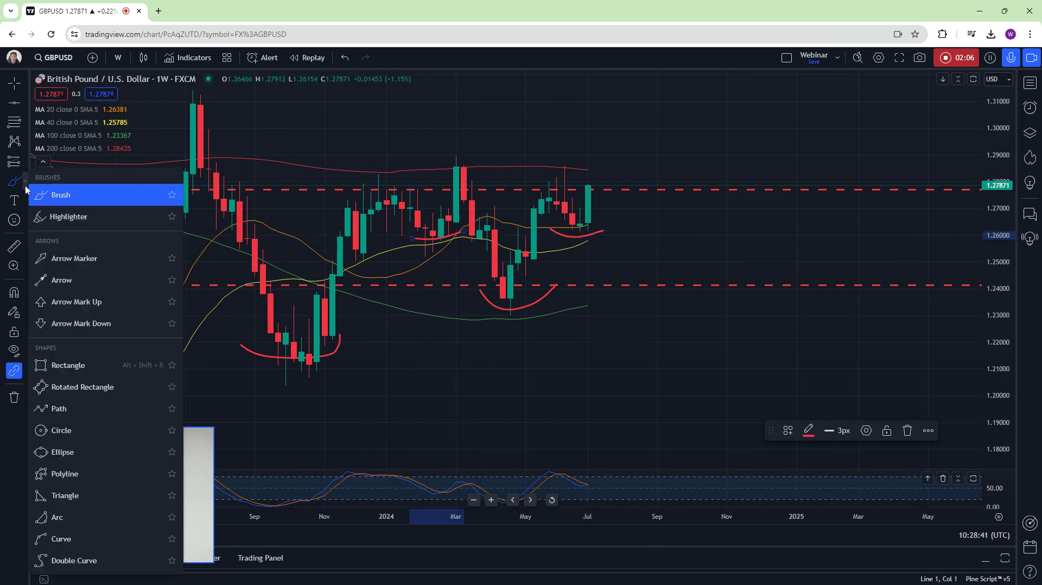
left_click(65, 432)
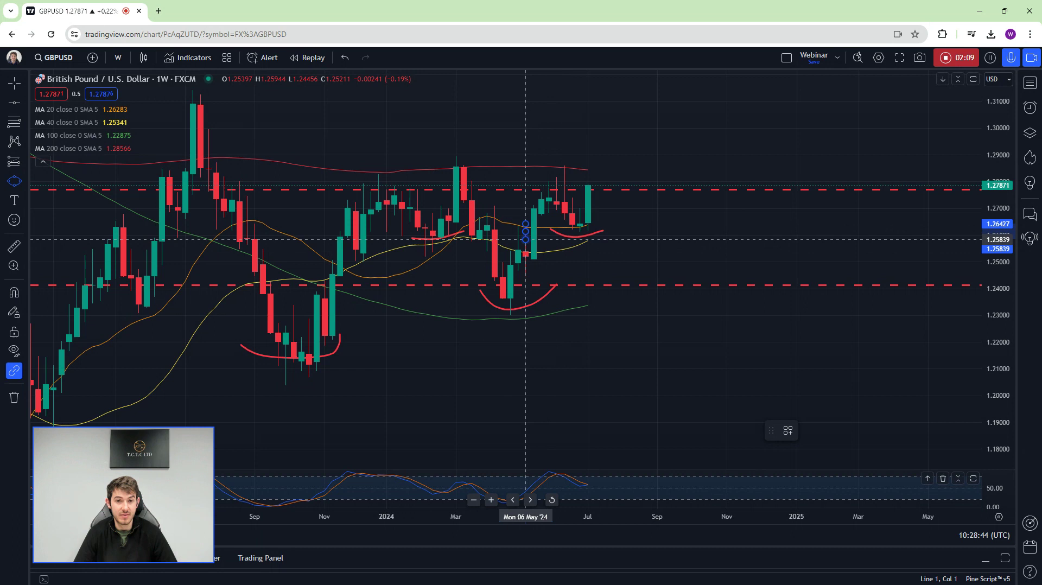
left_click(525, 239)
left_click(208, 242)
left_click(433, 261)
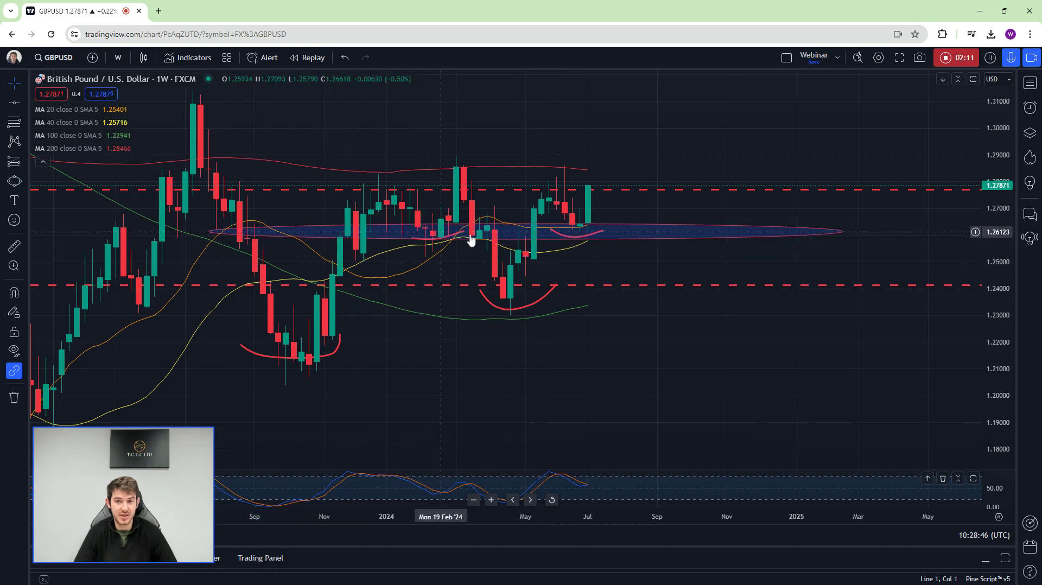
Remove all drawings from the weekly chart and change the GBPUSD interval to 1 day, with the candles since early 2024 in view
right_click(631, 145)
left_click(706, 370)
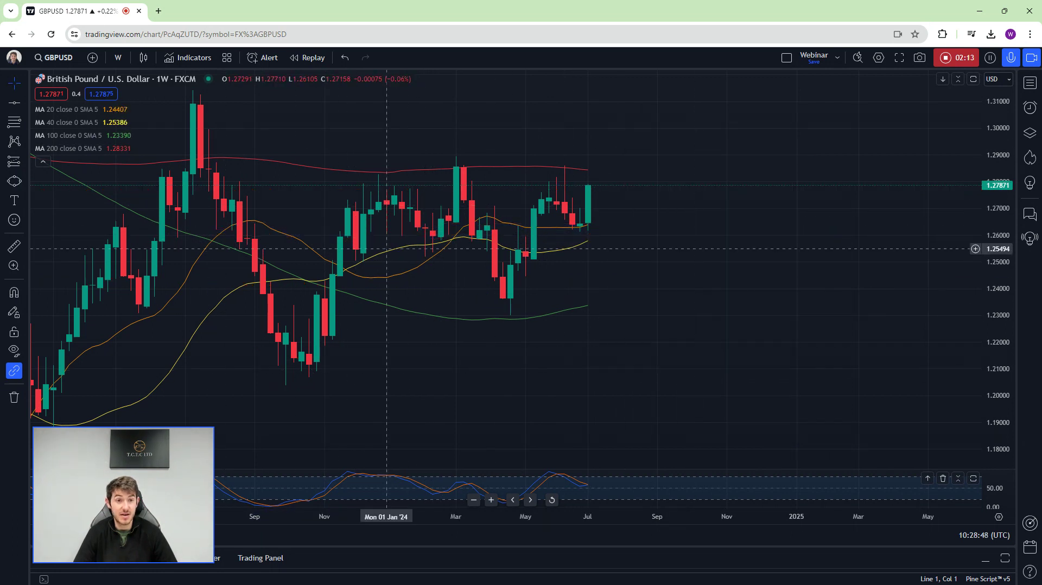
left_click(118, 57)
left_click(154, 453)
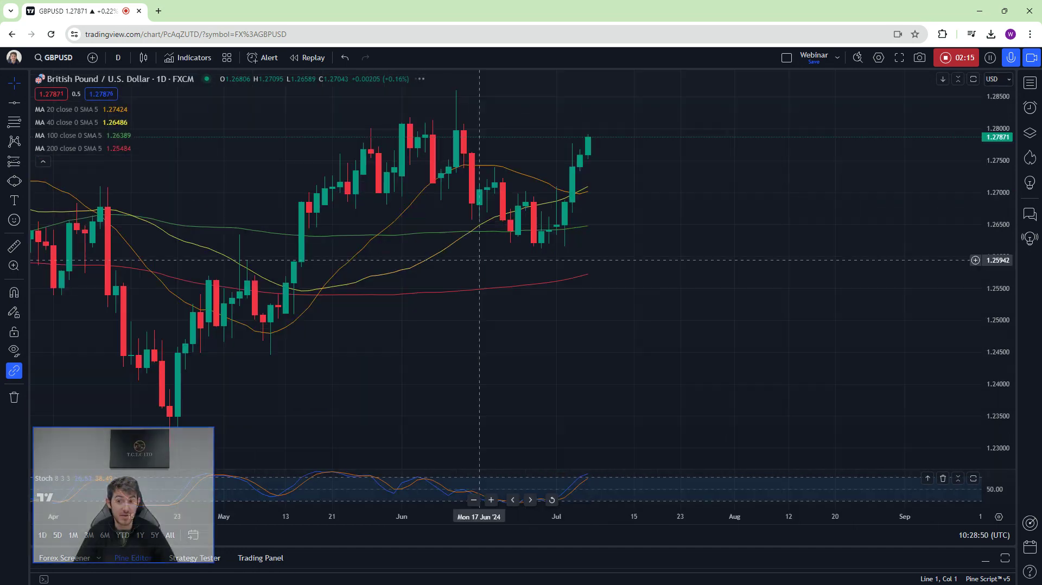
scroll(553, 244, "down", 3)
left_click_drag(727, 253, 640, 260)
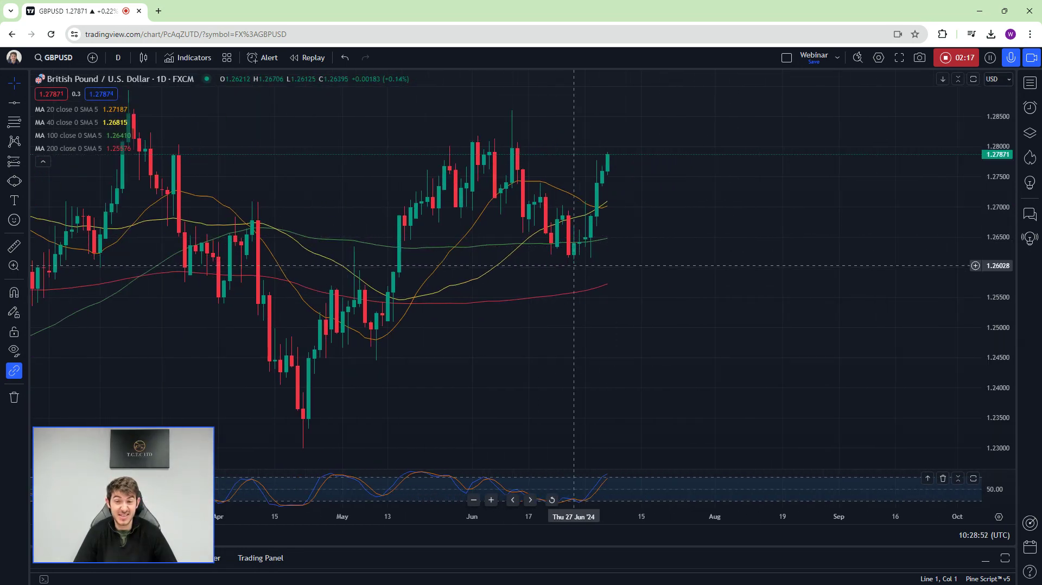
scroll(543, 241, "down", 2)
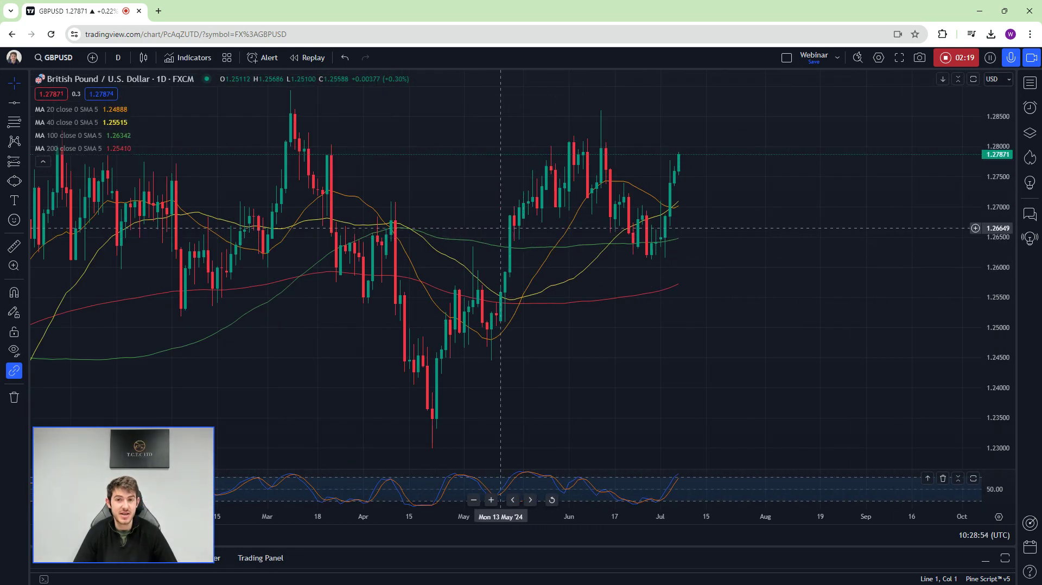
Draw a descending trend line from about 1.2895 at the March 2024 high, across the June high, to about 1.283 in September 2024
left_click(22, 105)
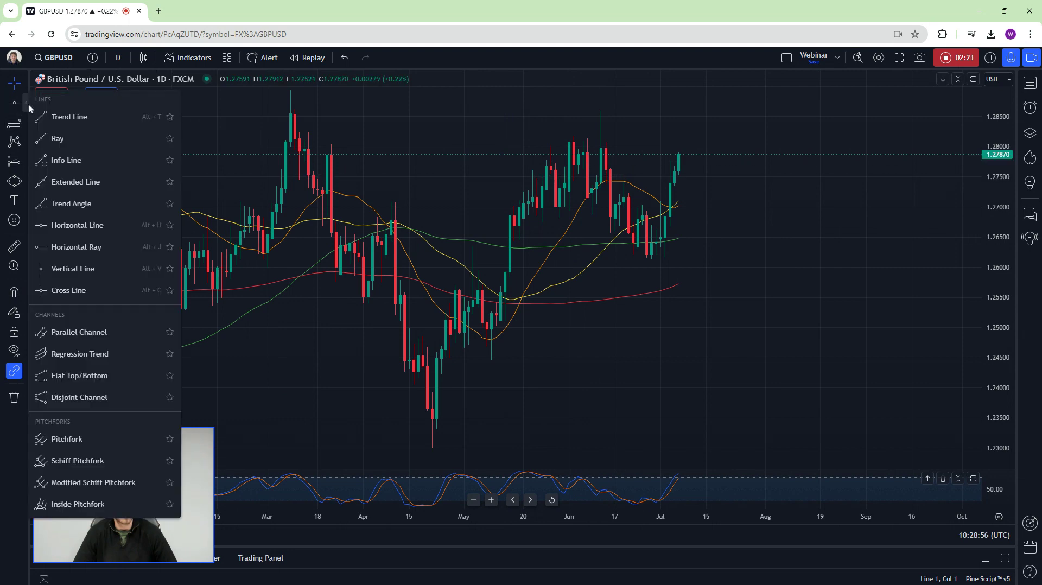
left_click(71, 115)
scroll(466, 153, "down", 1)
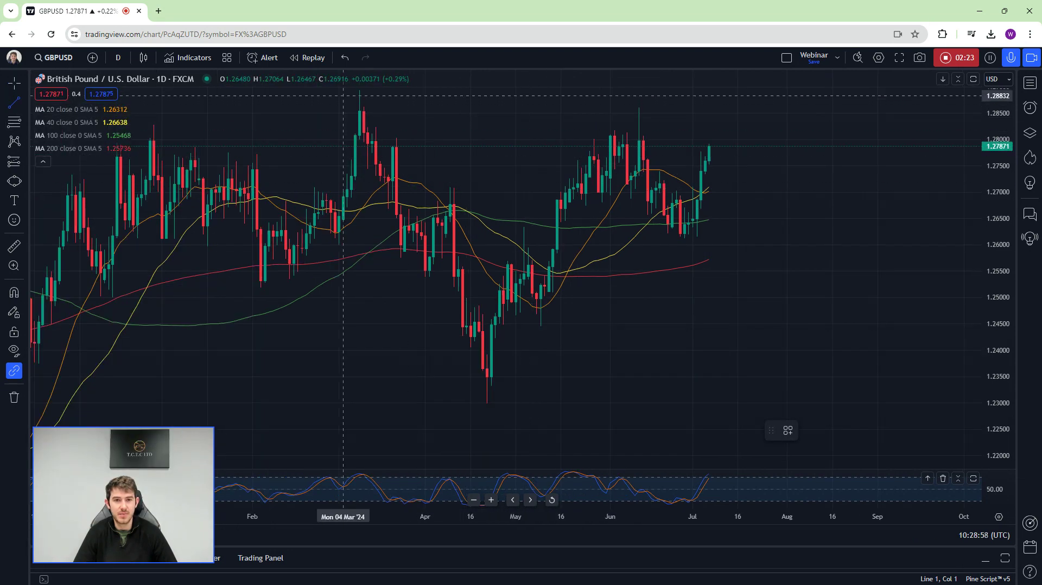
left_click(339, 90)
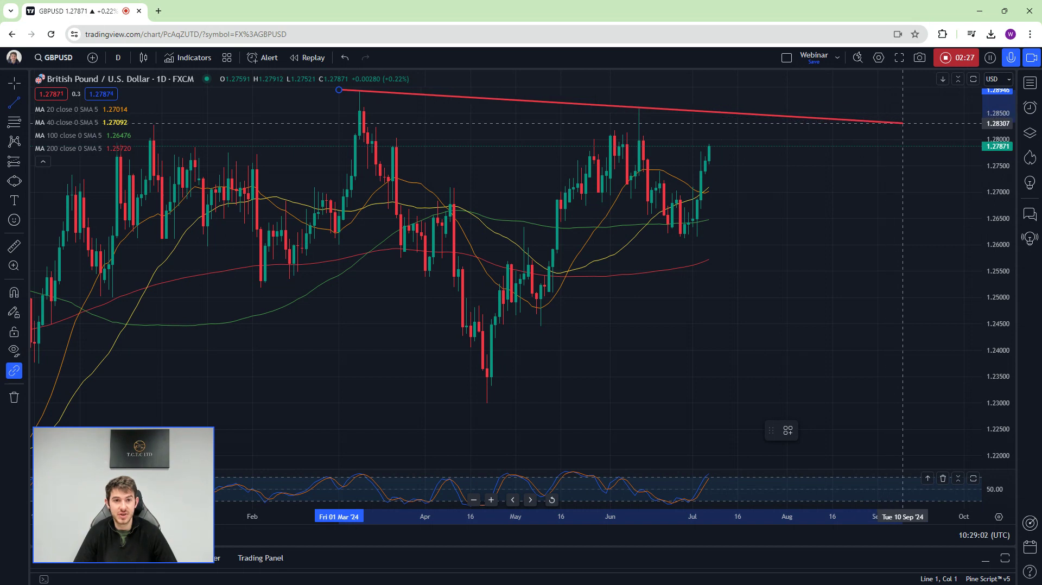
left_click(906, 123)
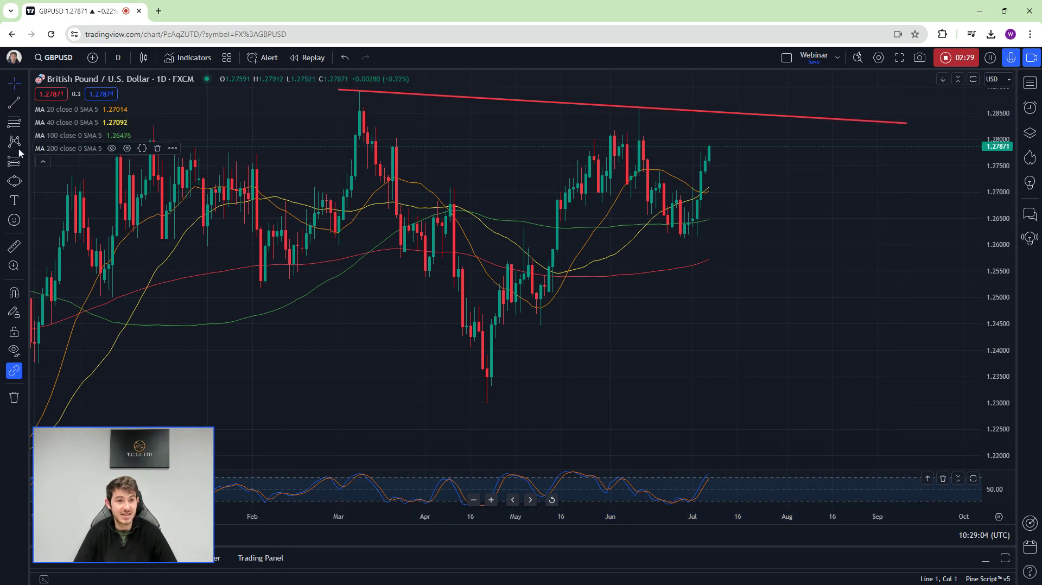
Circle the March 2024 and June 2024 highs beneath the trend line with the Brush
left_click(23, 183)
left_click(58, 197)
mouse_move(368, 92)
left_mouse_down()
mouse_move(343, 98)
mouse_move(361, 91)
left_mouse_up()
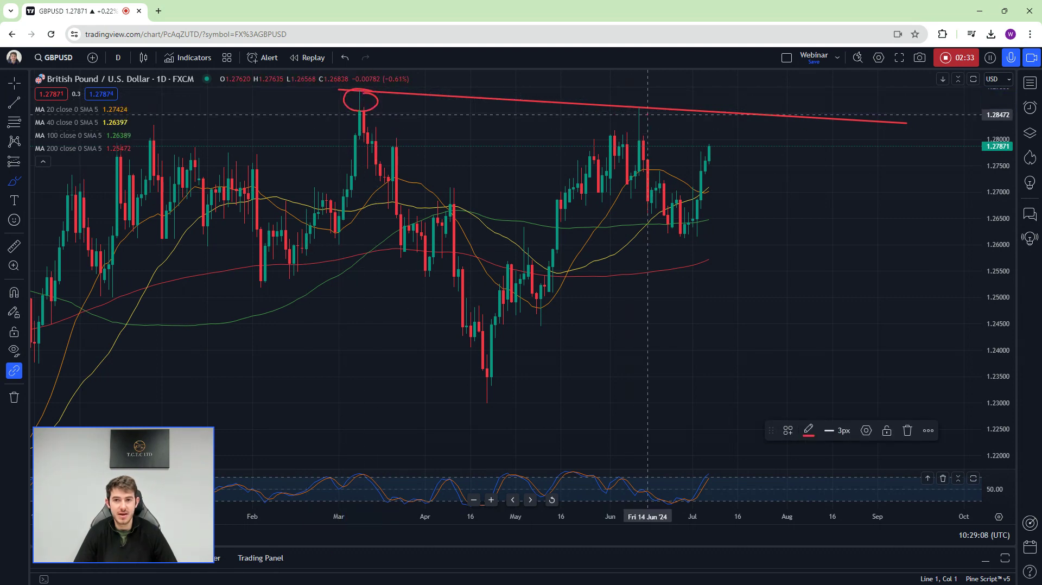
scroll(787, 136, "up", 3)
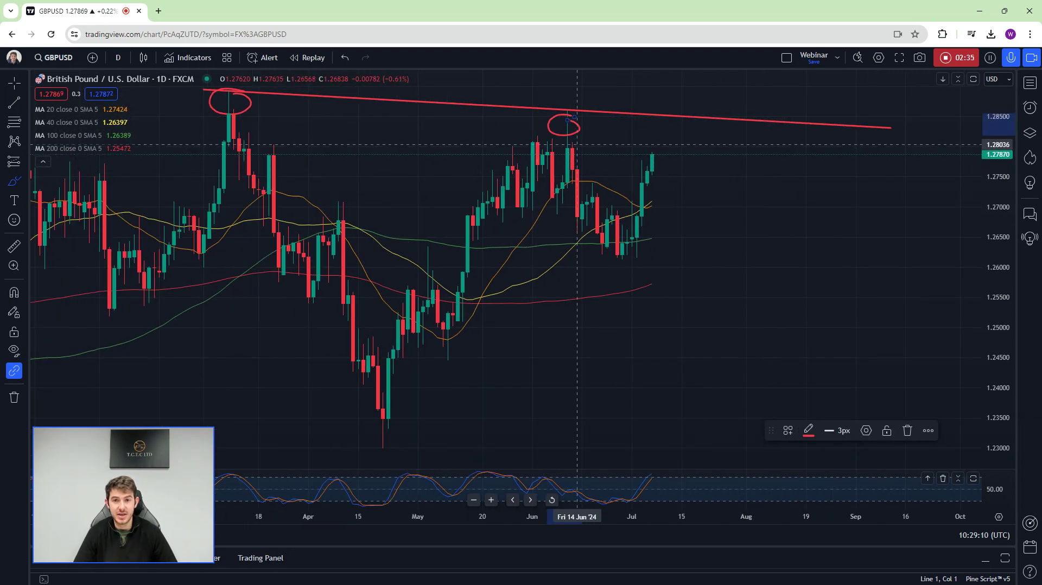
Place two horizontal lines on the daily chart, one at about 1.280 and one at about 1.286
left_click(23, 102)
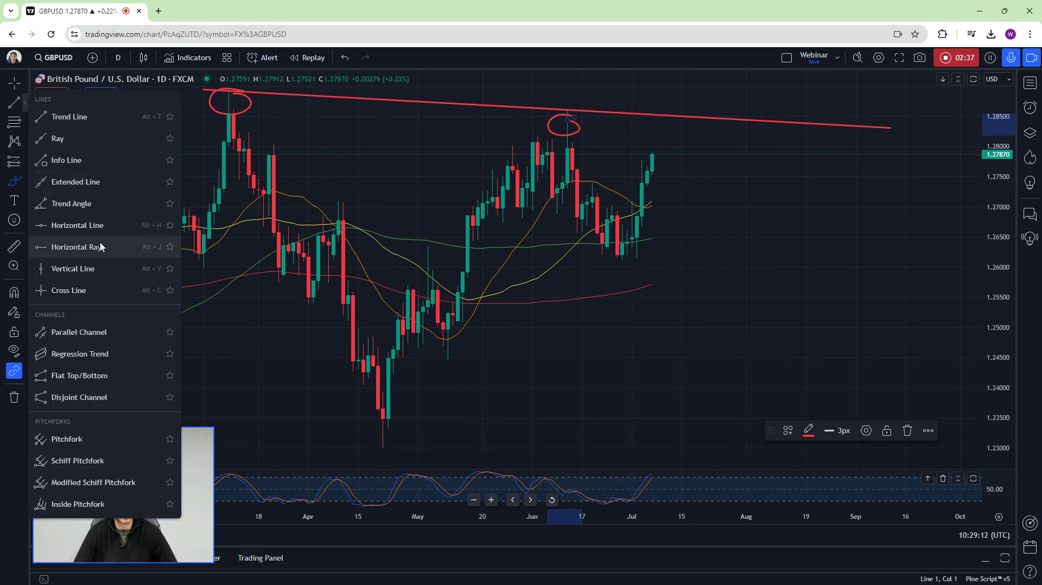
left_click(90, 225)
left_click(646, 144)
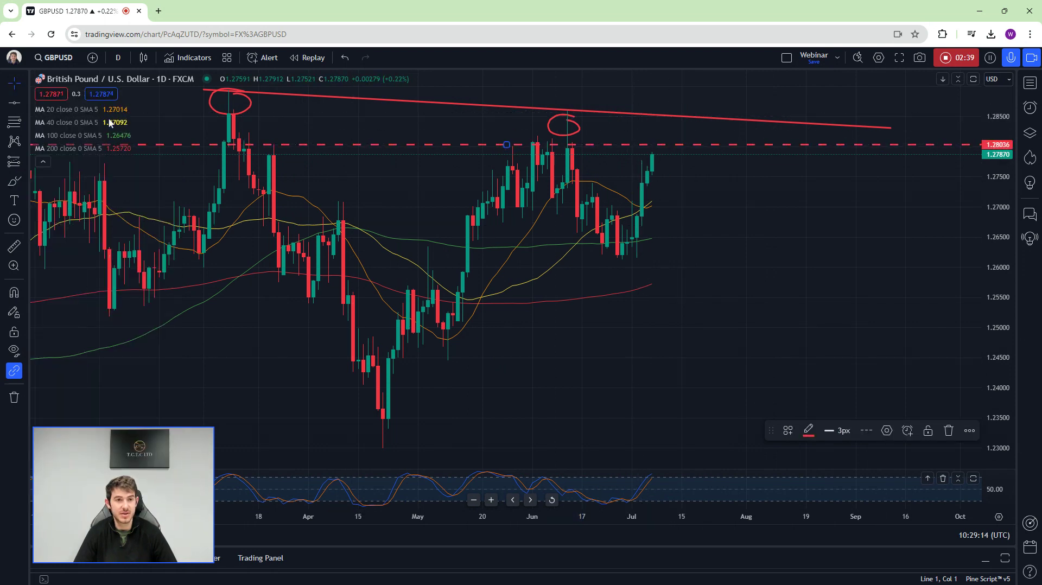
left_click(19, 105)
left_click(644, 110)
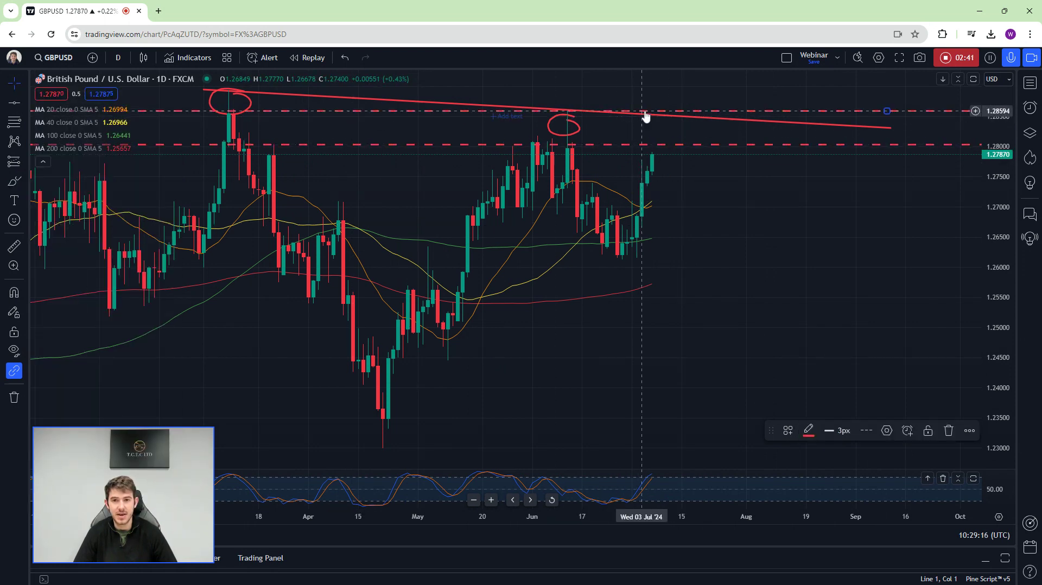
scroll(734, 203, "right", 3)
scroll(699, 184, "down", 2)
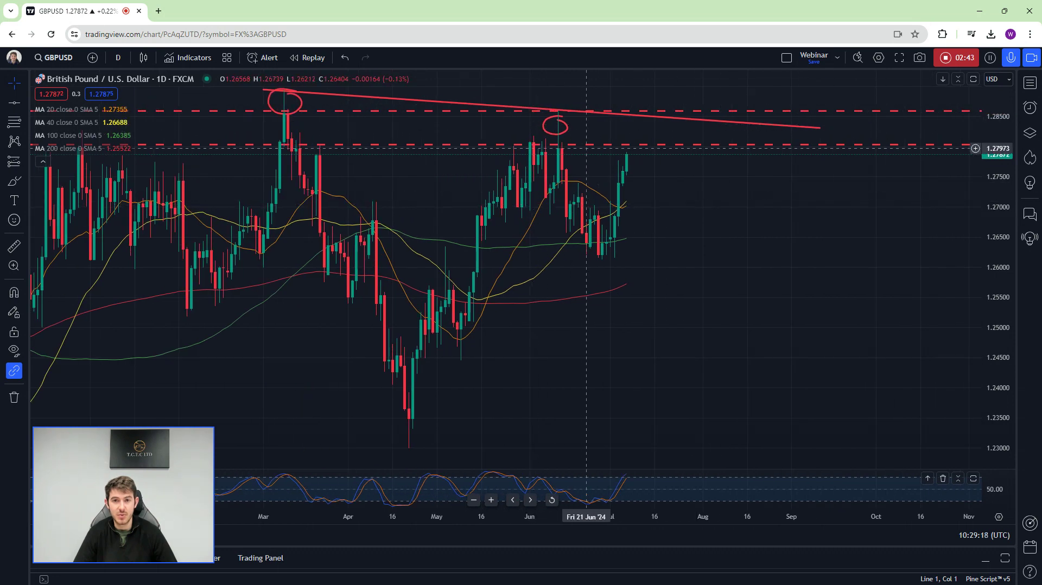
left_click_drag(720, 183, 703, 181)
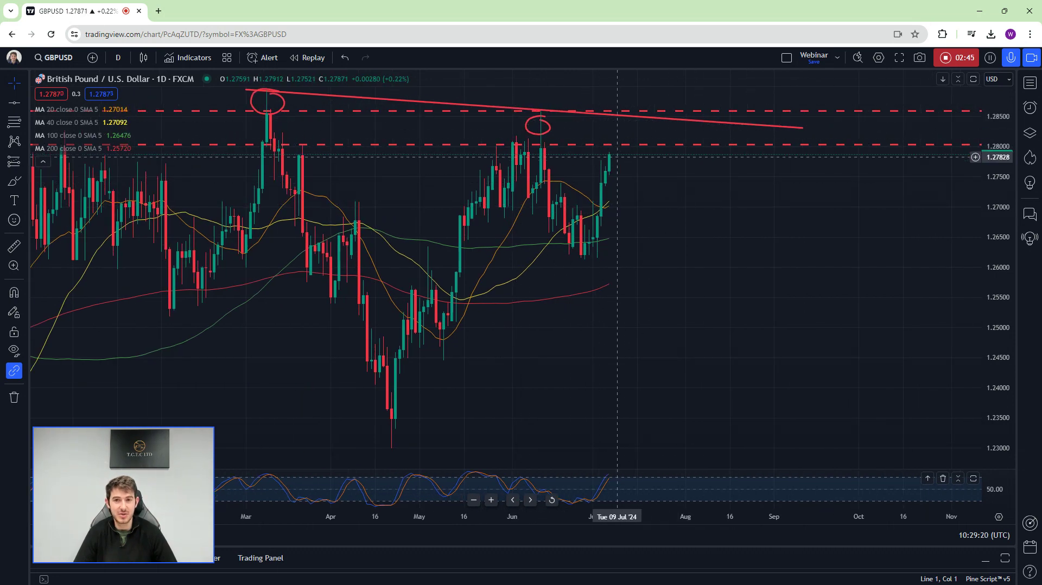
Draw an arrow marker pointing down to about 1.281, just above the latest July 2024 candle
left_click(25, 182)
left_click(61, 258)
left_click_drag(637, 89, 621, 138)
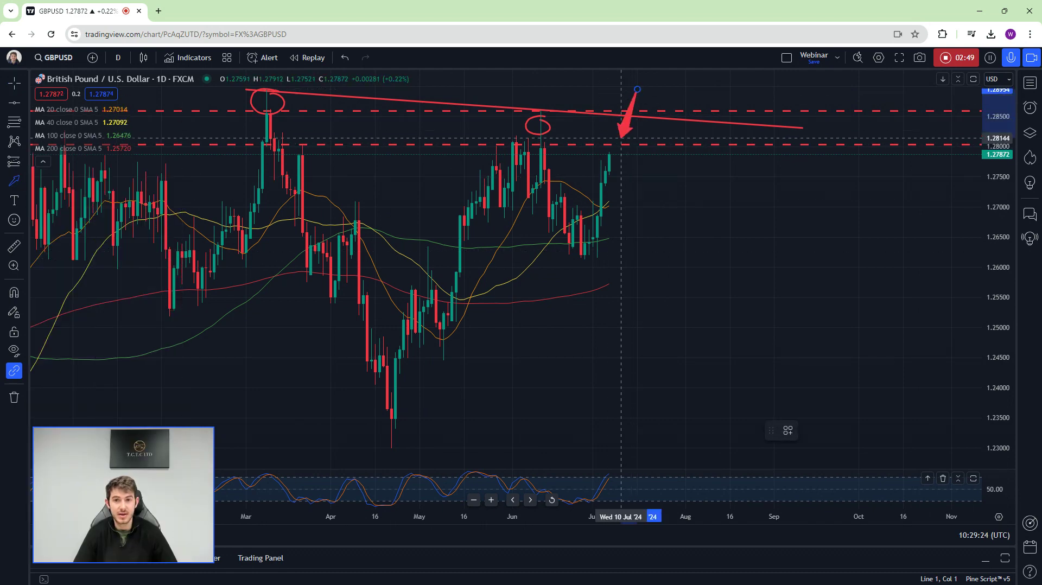
left_click(639, 201)
scroll(624, 198, "up", 1)
scroll(588, 190, "down", 2)
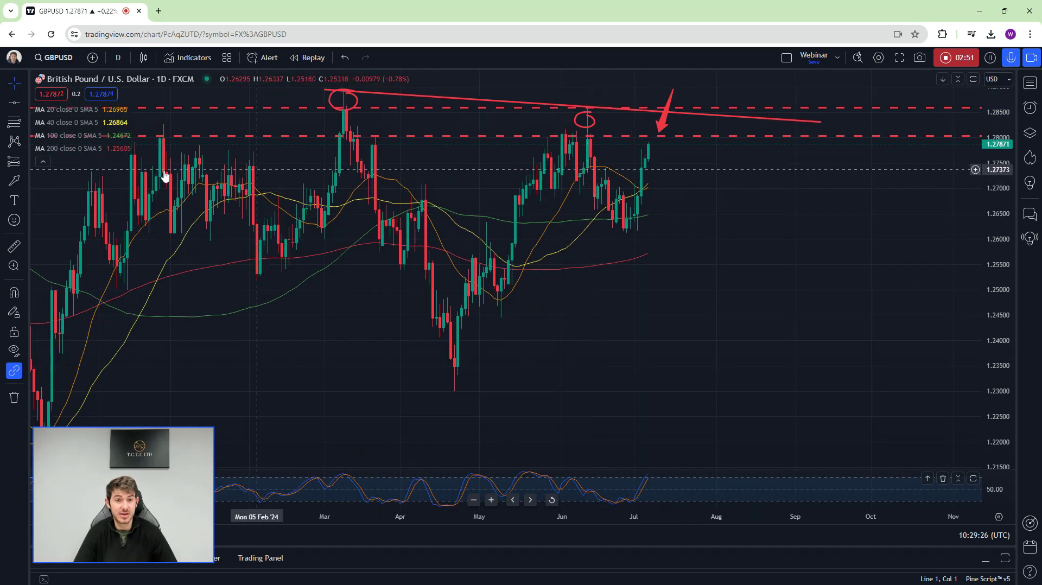
Draw a long, thin ellipse centred near the July arrow tip at about 1.282, starting around April 2024
left_click(26, 185)
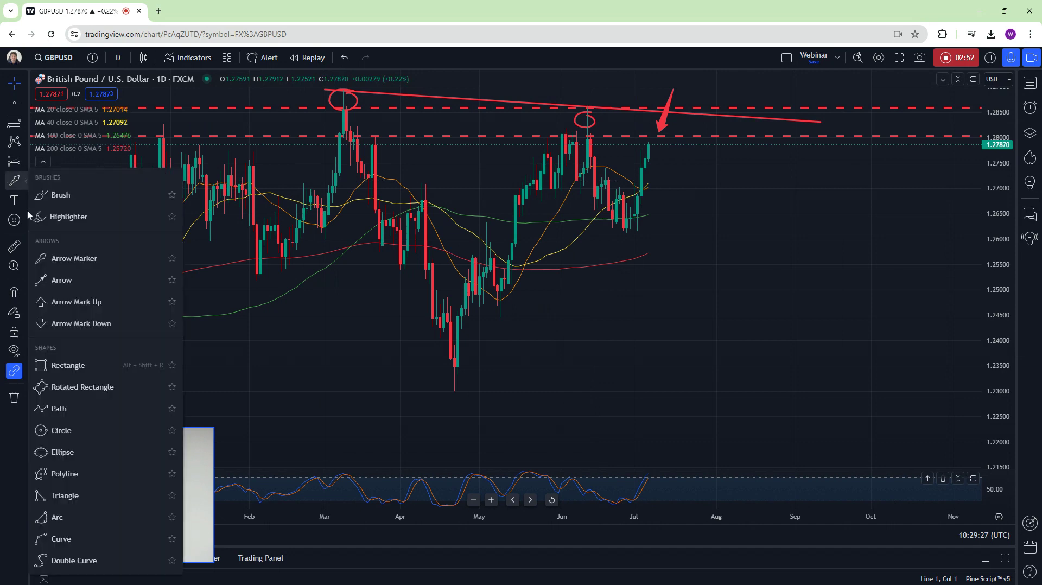
left_click(76, 450)
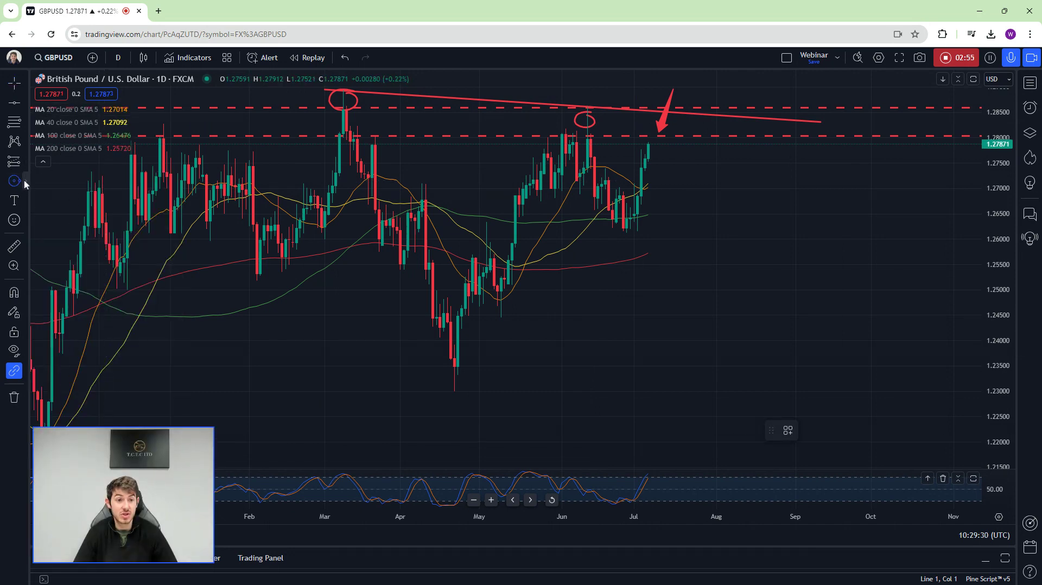
left_click(24, 185)
left_click(65, 449)
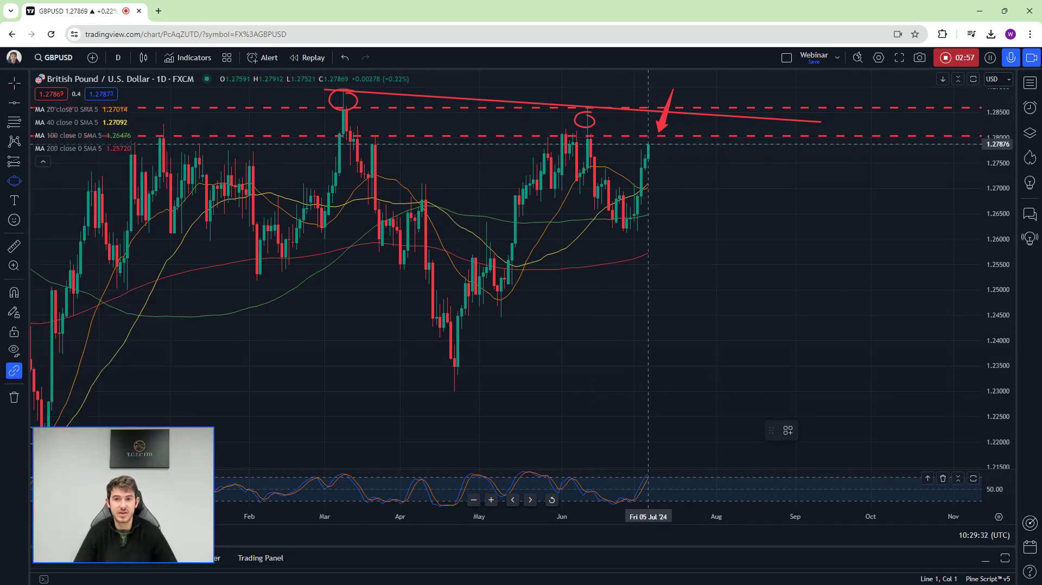
left_click(659, 134)
left_click(421, 135)
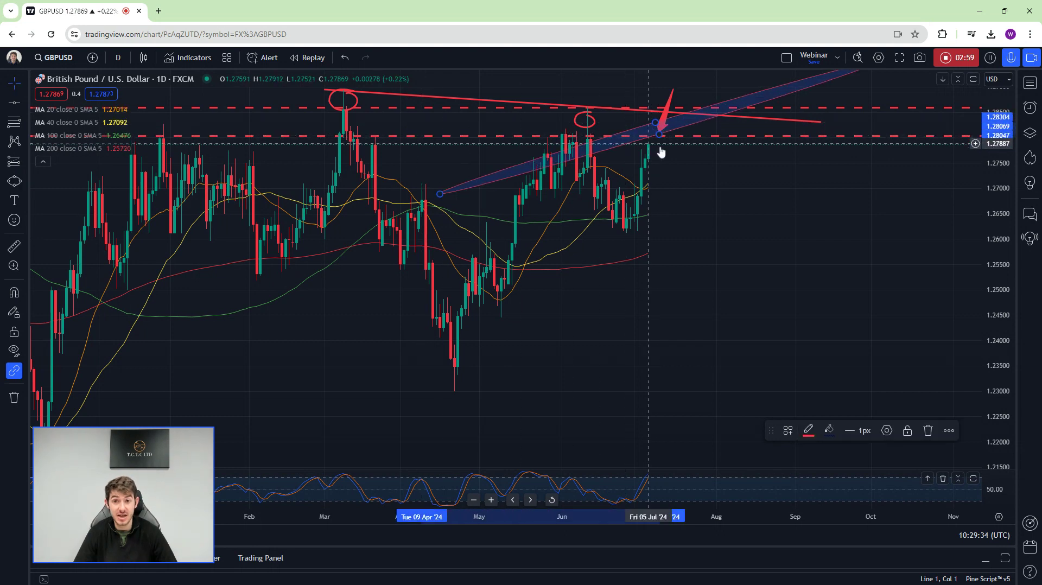
Level the ellipse into a horizontal band at about 1.282 and stretch it back to the late-2023 high
left_click_drag(658, 132, 658, 130)
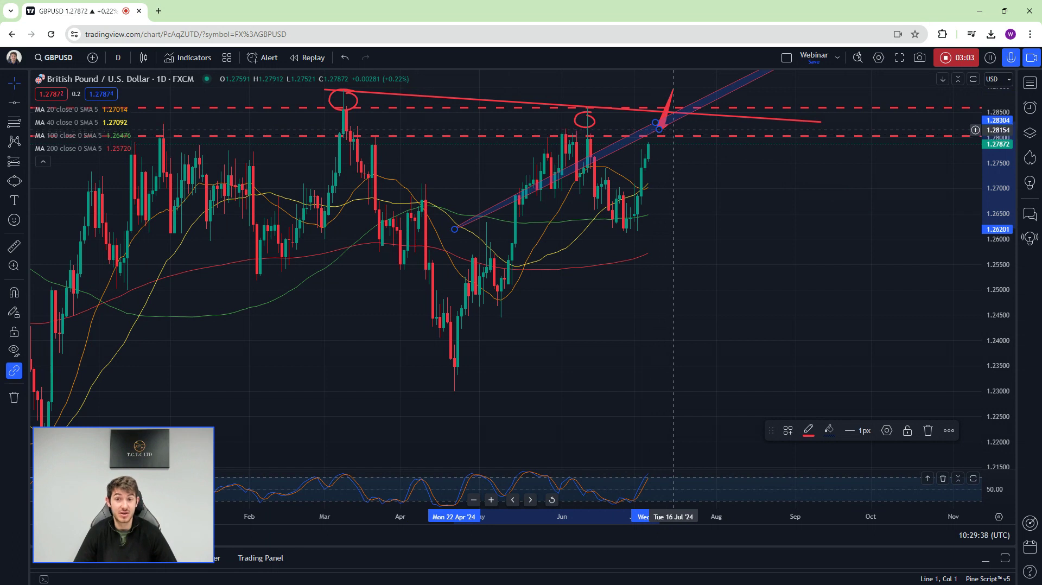
left_click_drag(659, 135, 656, 132)
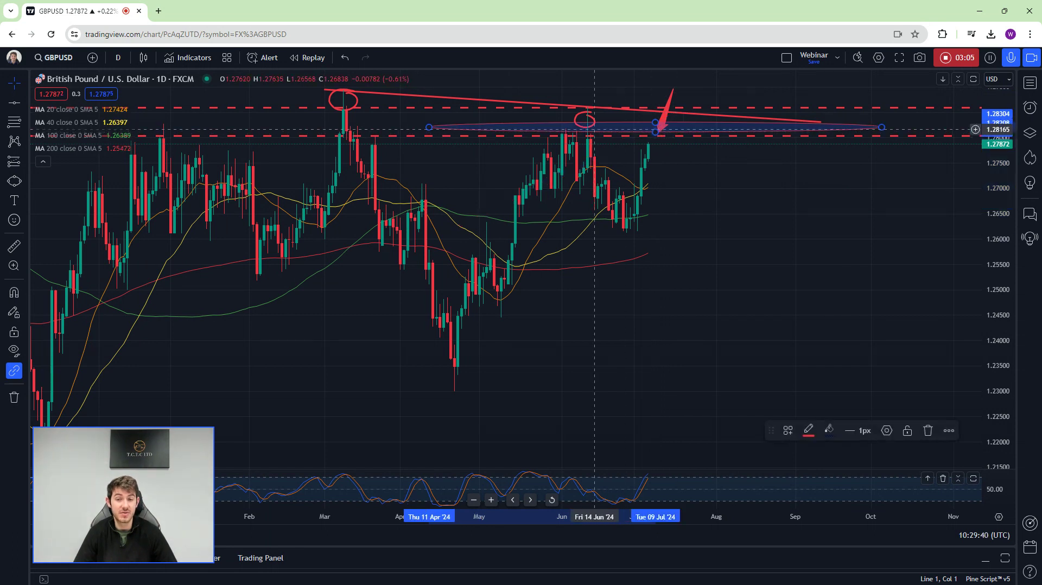
left_click_drag(432, 136, 157, 136)
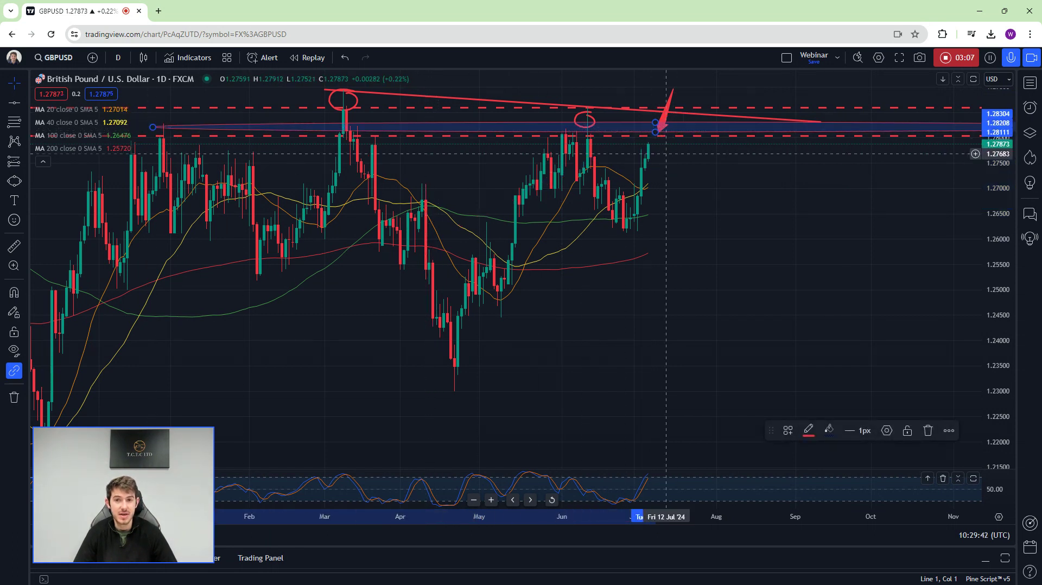
left_click(364, 172)
Add arrow markers pointing at the circled March 2024 and June 2024 highs
left_click(17, 189)
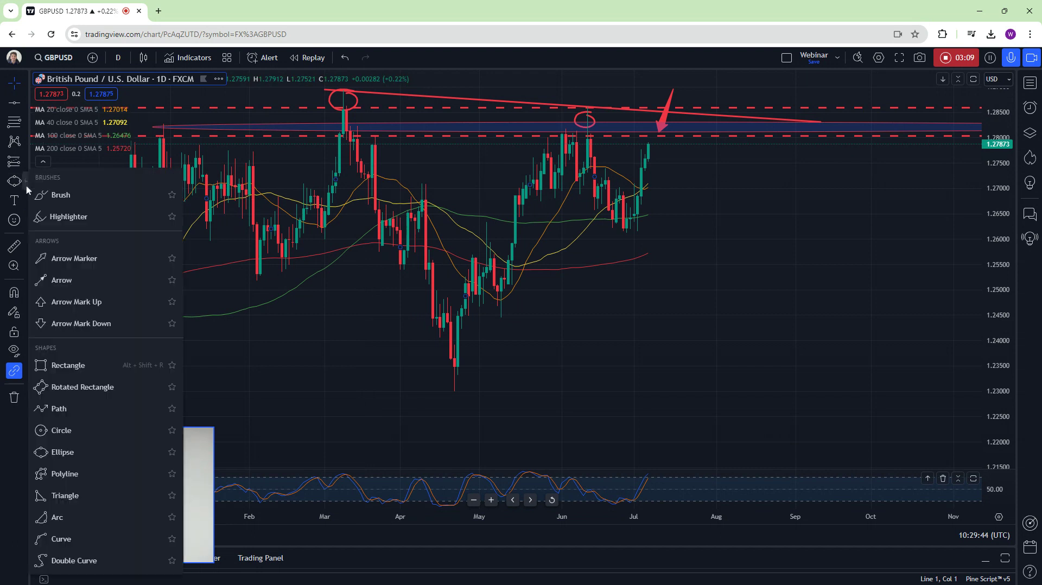
left_click(71, 259)
left_click_drag(396, 86, 346, 104)
left_click(15, 181)
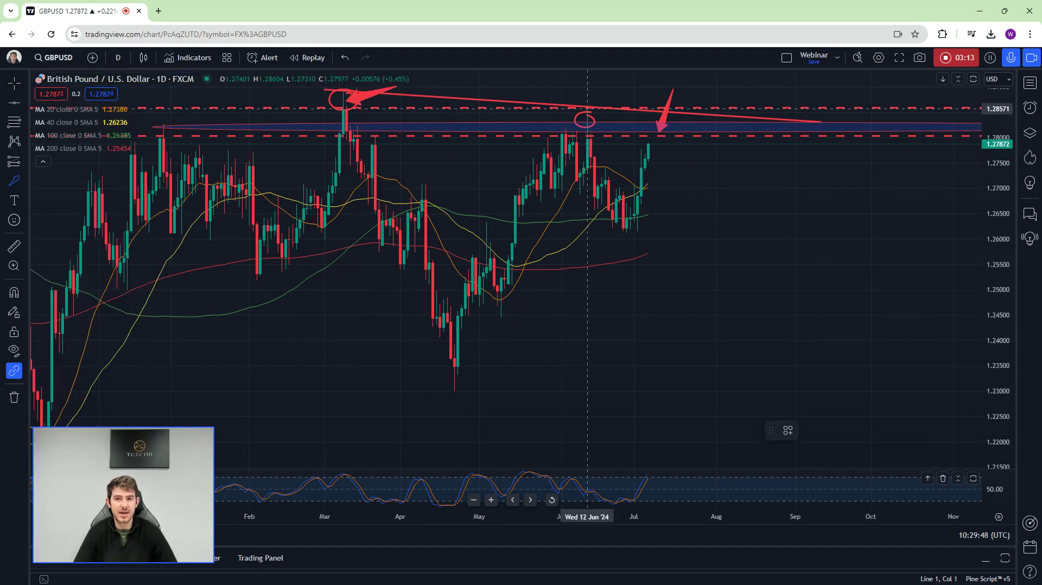
left_click_drag(616, 87, 590, 116)
left_click(566, 186)
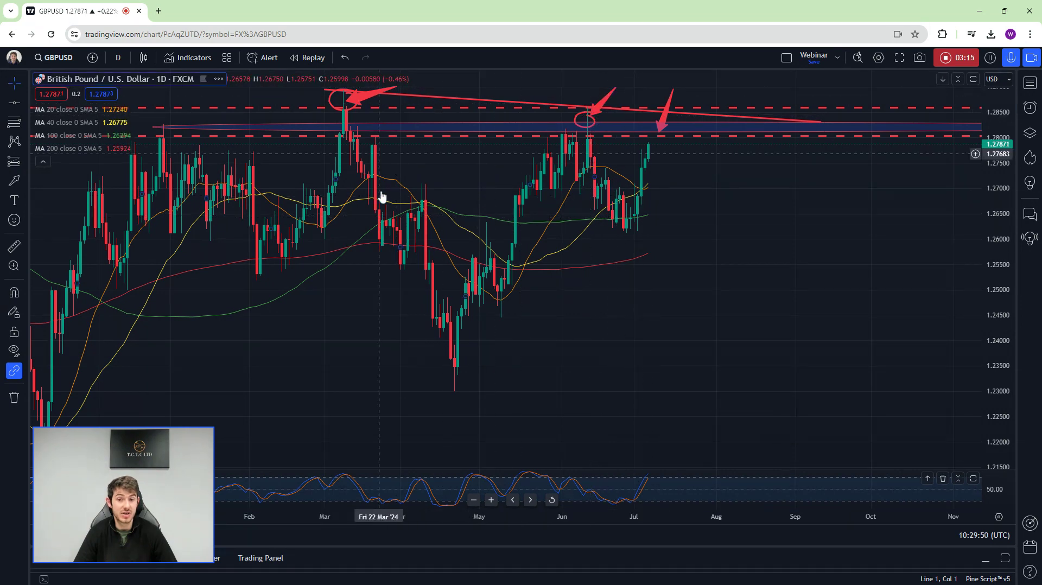
Draw a Fibonacci retracement from the 8 March 2024 high at 1.28946 down to the April low at 1.23018
left_click(15, 122)
mouse_move(497, 381)
left_mouse_down()
mouse_move(504, 395)
mouse_move(515, 390)
left_mouse_up()
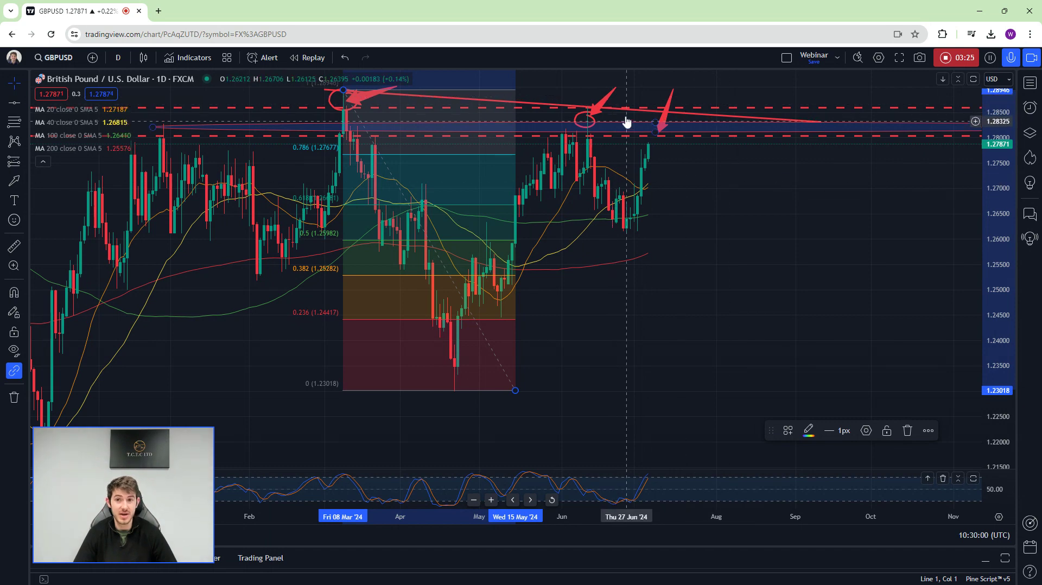
Remove all drawings from the daily chart and change the GBPUSD interval to 4 hours
right_click(674, 178)
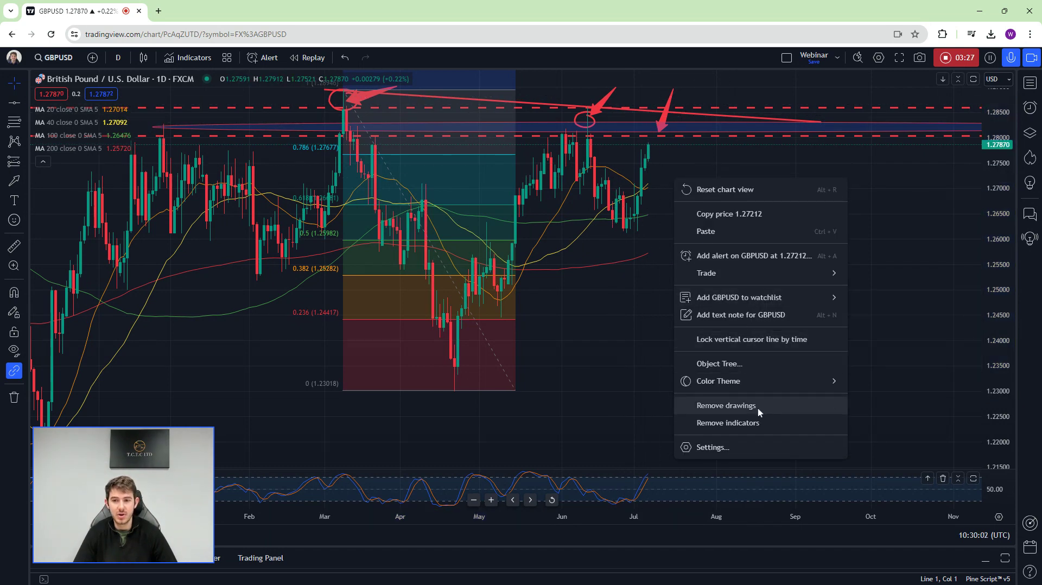
left_click(758, 410)
left_click(116, 58)
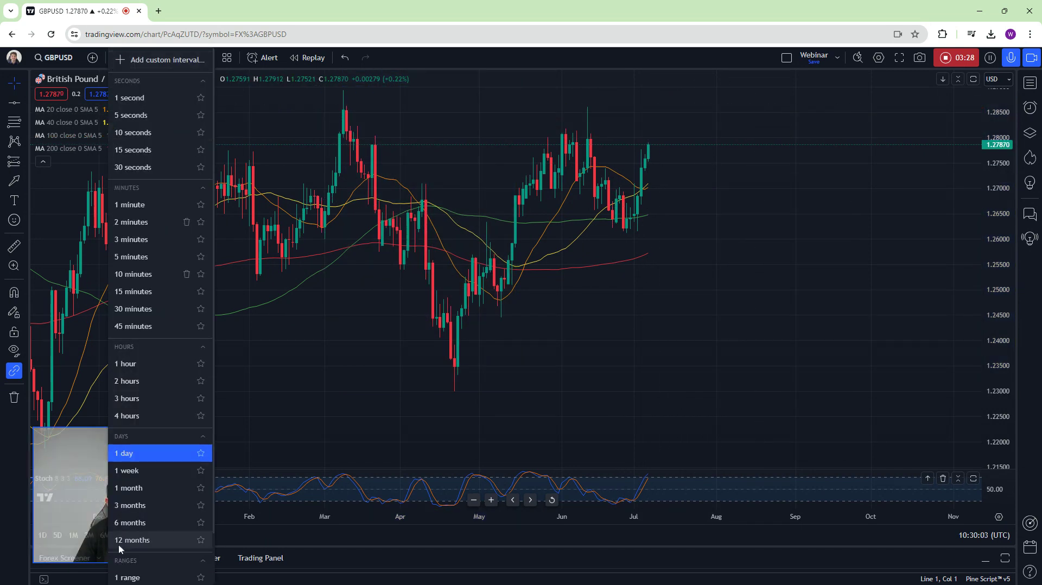
left_click(145, 415)
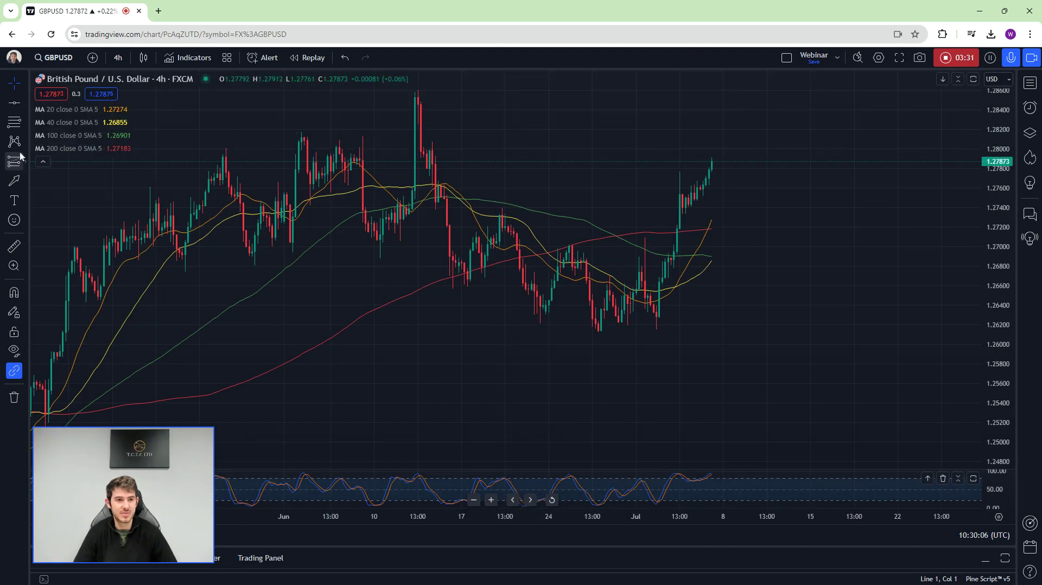
Draw a Fibonacci retracement from the 12 June 2024 high at 1.28591 down to the low at 1.26129
left_click(17, 123)
left_click(417, 92)
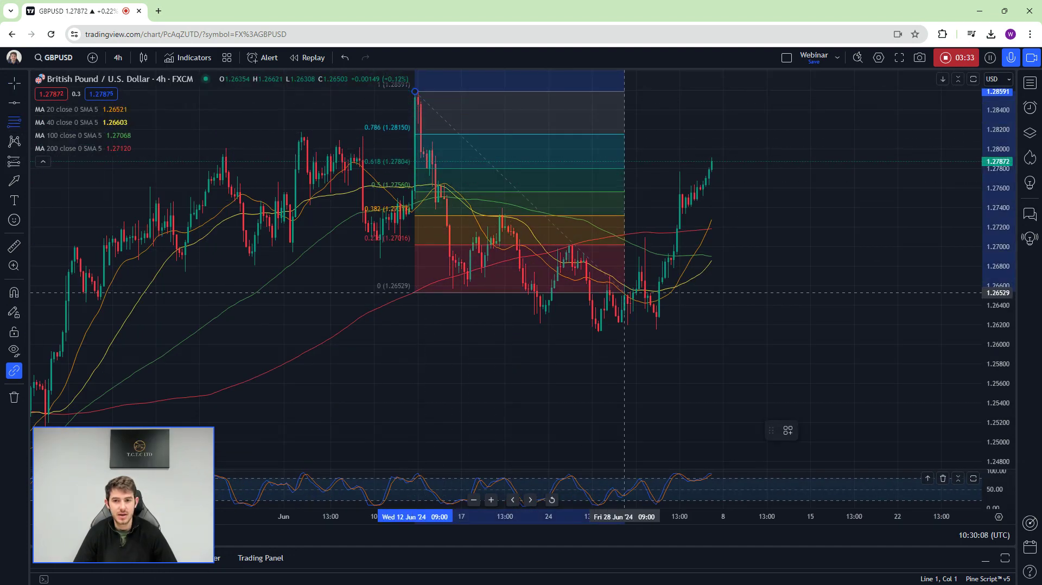
left_click(702, 331)
scroll(773, 332, "up", 1)
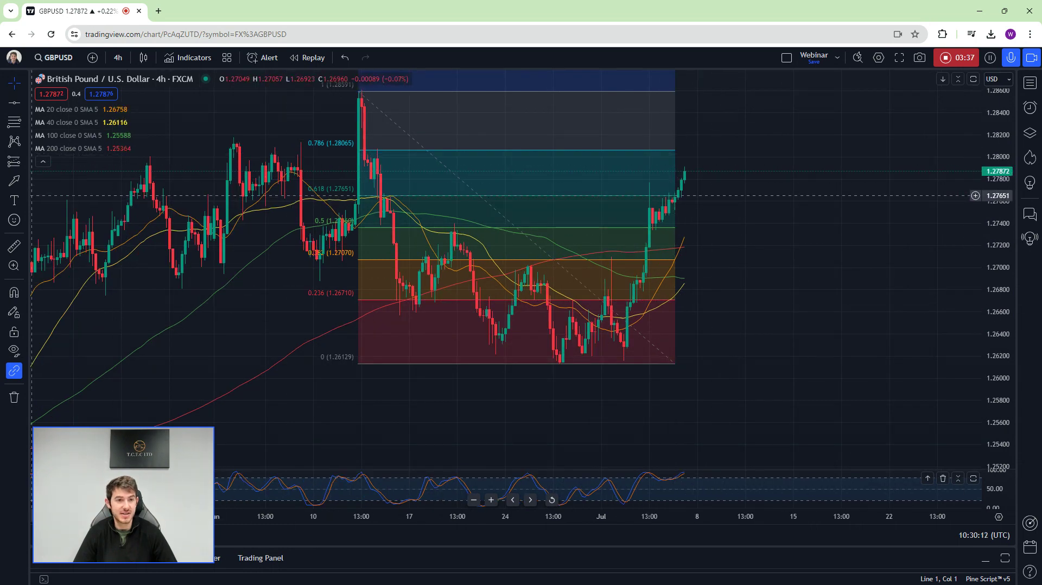
Point an arrow marker at the 0.786 retracement level near 1.2806, then circle the early-July low and that level with the Brush
left_click_drag(760, 104, 703, 151)
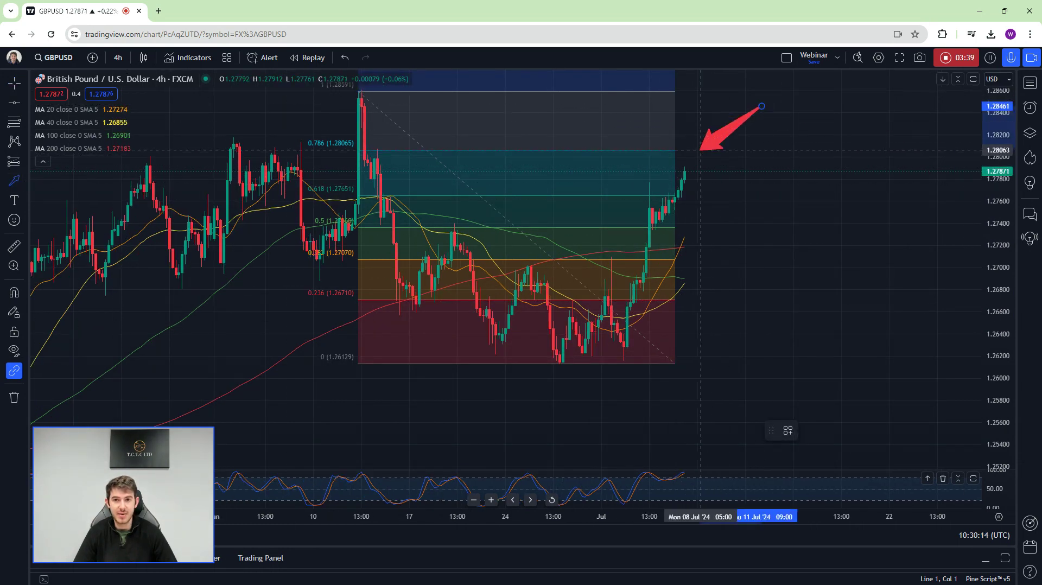
left_click(27, 182)
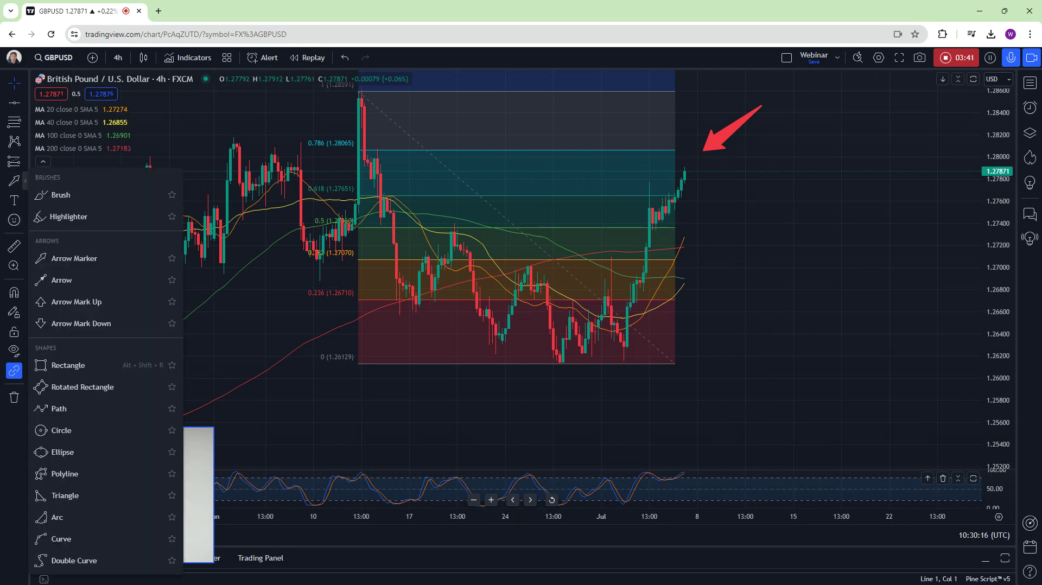
left_click(61, 195)
mouse_move(641, 344)
left_mouse_down()
mouse_move(608, 362)
mouse_move(623, 347)
left_mouse_up()
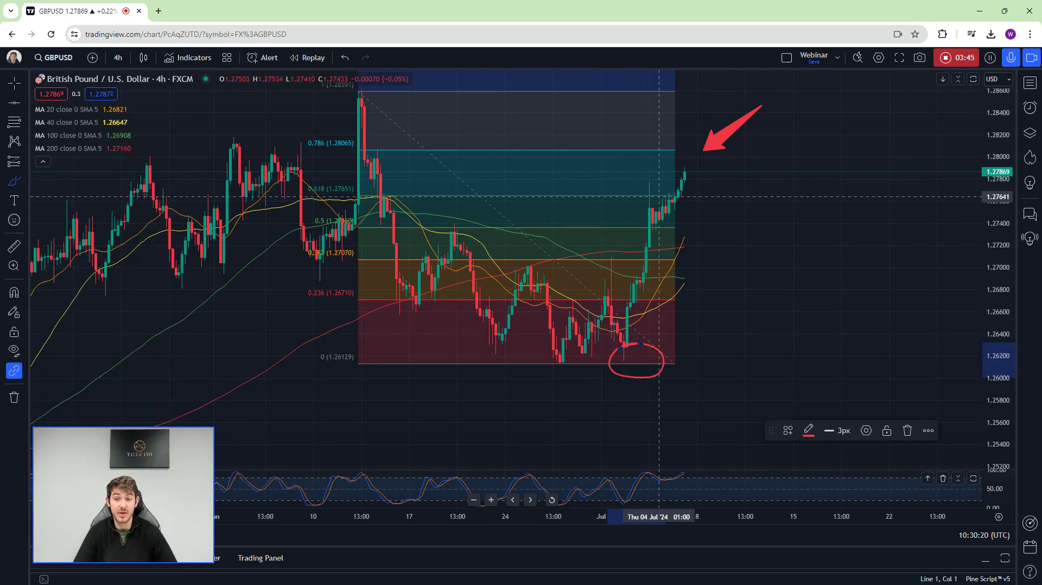
mouse_move(705, 134)
left_mouse_down()
mouse_move(699, 161)
mouse_move(687, 142)
left_mouse_up()
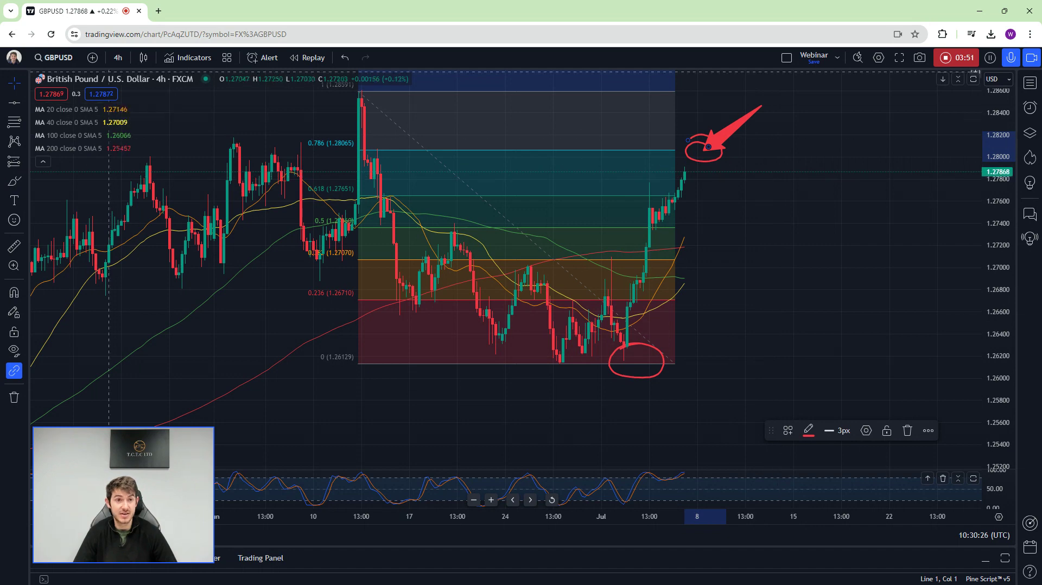
Remove all drawings from the 4-hour chart and change the GBPUSD interval to 1 week
right_click(222, 106)
left_click(305, 341)
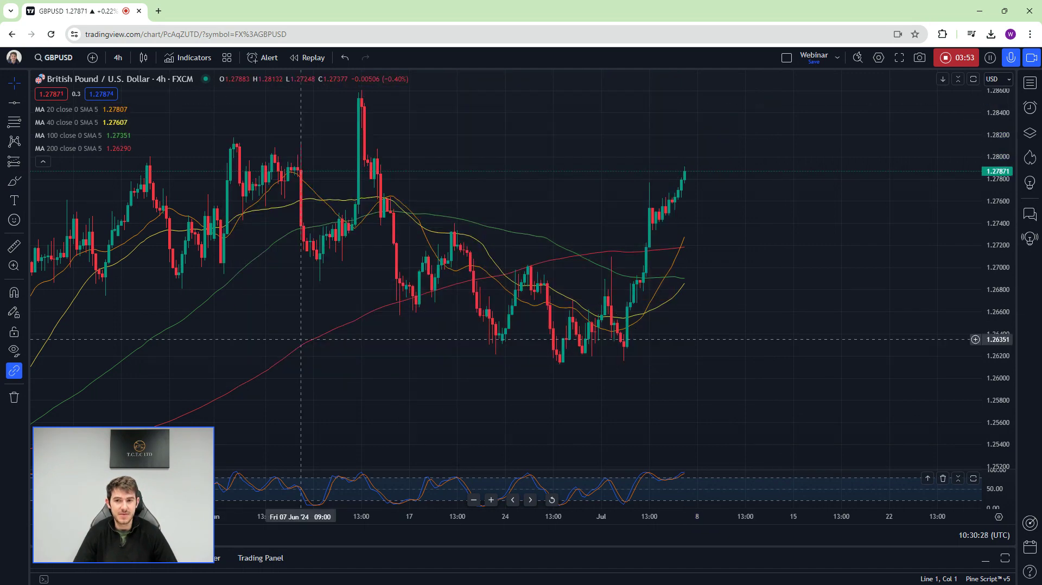
left_click(131, 57)
left_click(135, 465)
Draw a thin horizontal ellipse as a band at about 1.262, stretching back to late June 2023
scroll(362, 200, "up", 1)
left_click_drag(344, 146, 467, 132)
scroll(433, 140, "up", 2)
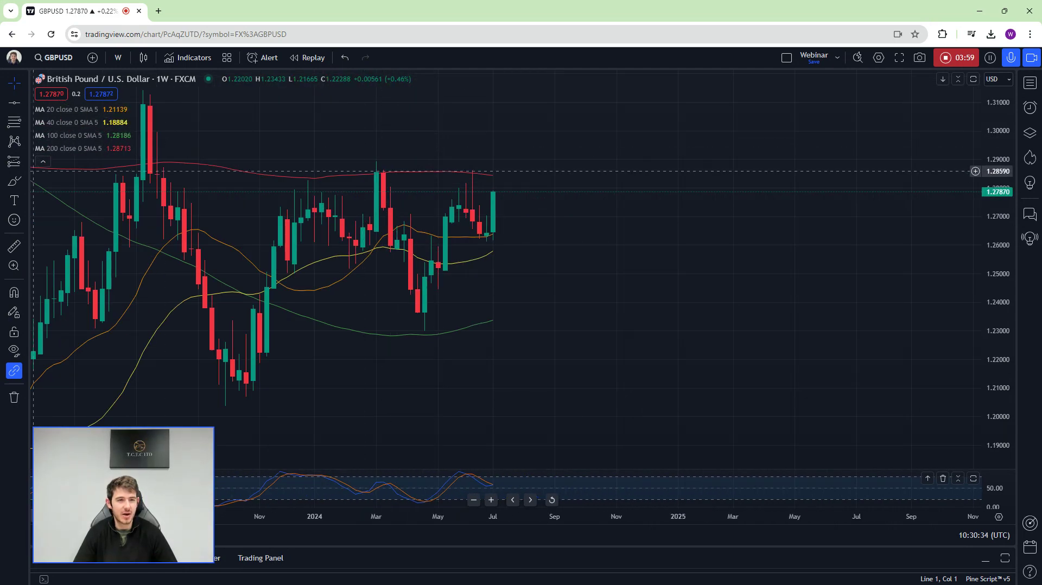
left_click(26, 181)
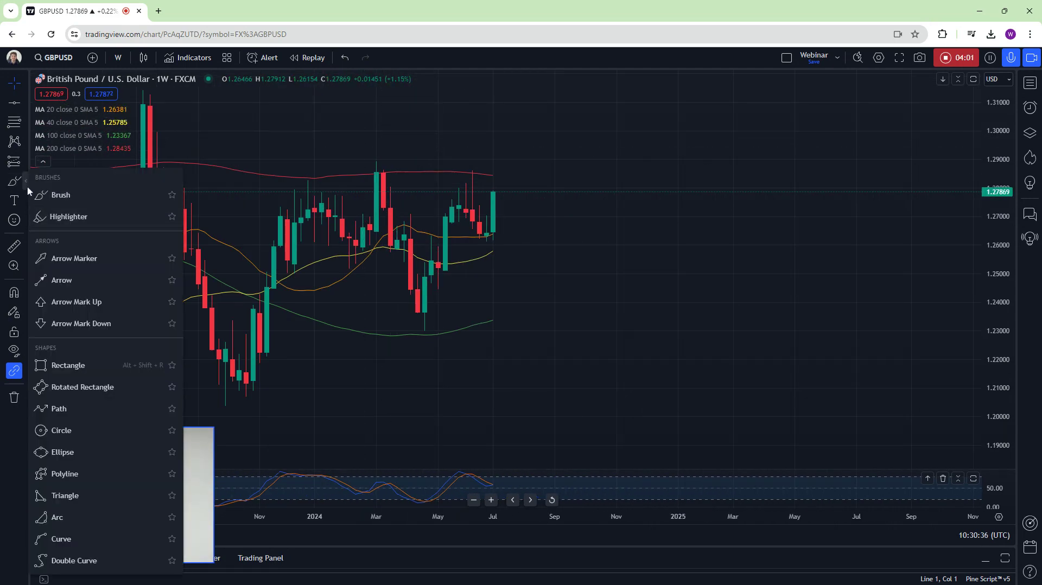
left_click(58, 460)
left_click(534, 242)
left_click(130, 263)
scroll(552, 288, "down", 2)
scroll(605, 232, "up", 1)
left_click_drag(561, 252, 621, 256)
scroll(575, 260, "up", 3)
left_click_drag(533, 296, 627, 286)
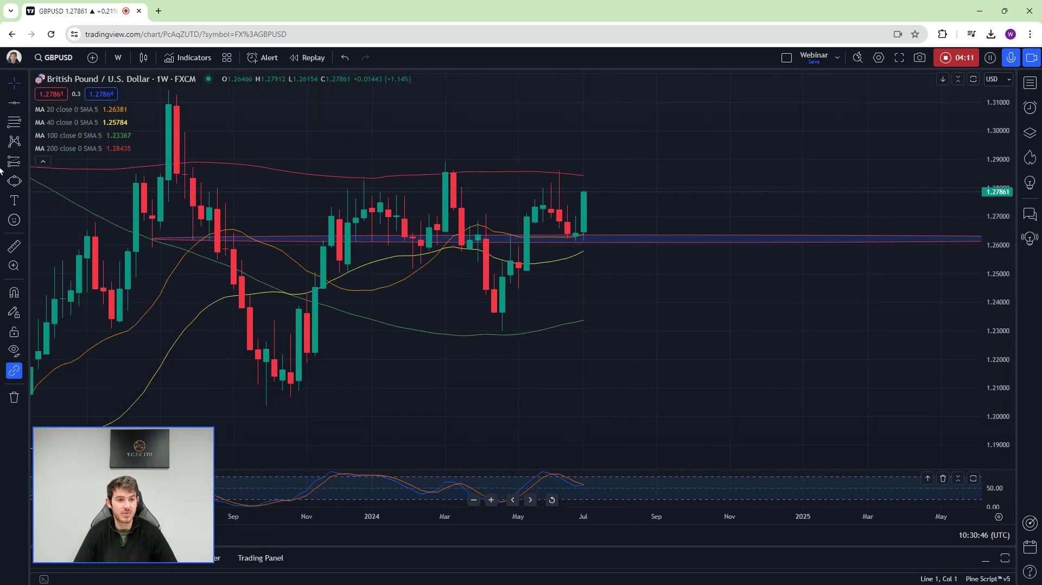
Add one arrow marker pointing up at the July 2024 candle's low and another from the current price down to the band
left_click(30, 186)
left_click(46, 194)
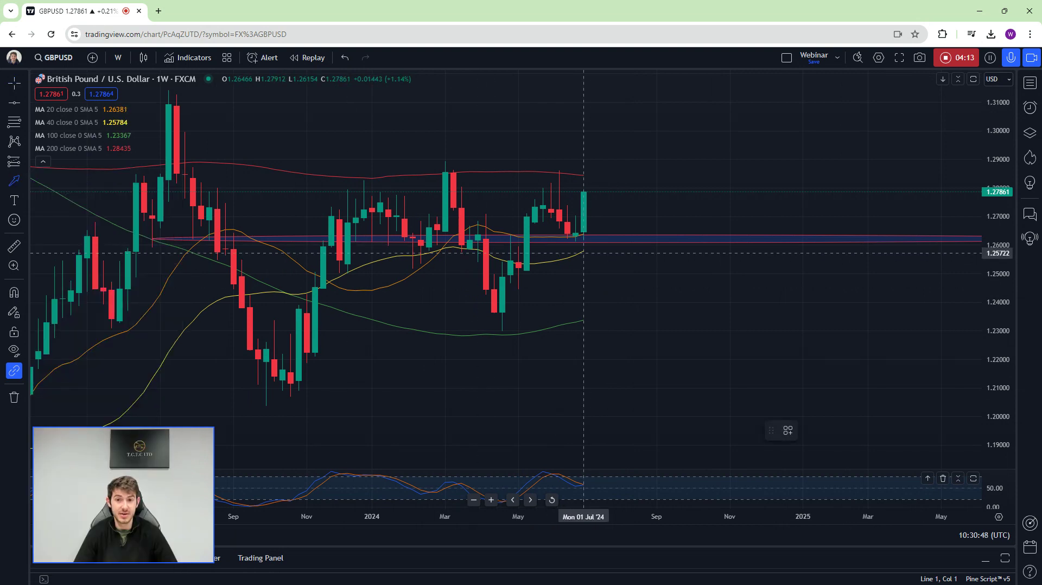
left_click(584, 243)
left_click(679, 275)
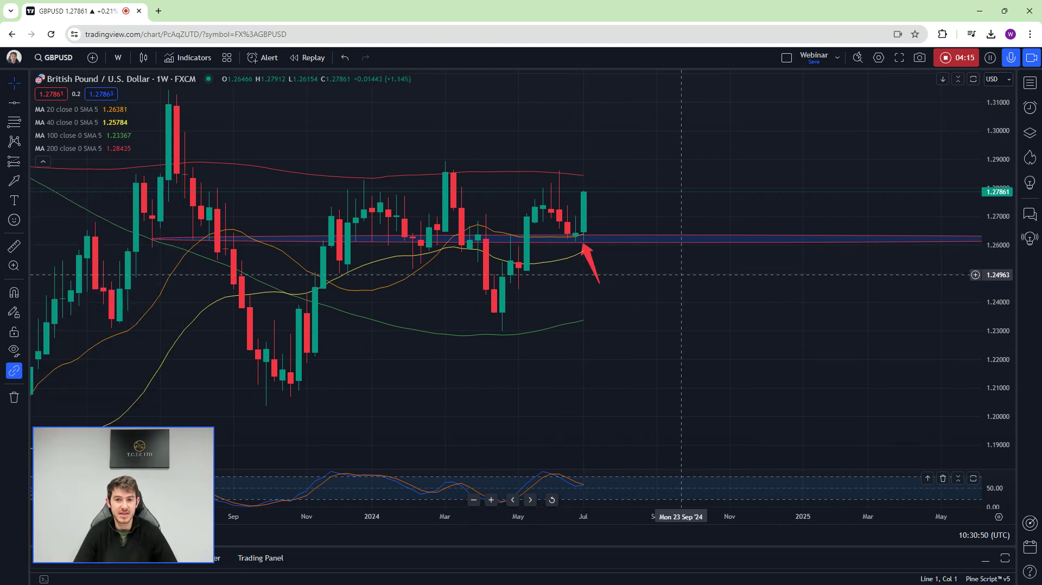
left_click(11, 183)
left_click_drag(599, 190, 625, 239)
Draw a large arrow marker from the current price up to about 1.31
left_click_drag(665, 292, 691, 291)
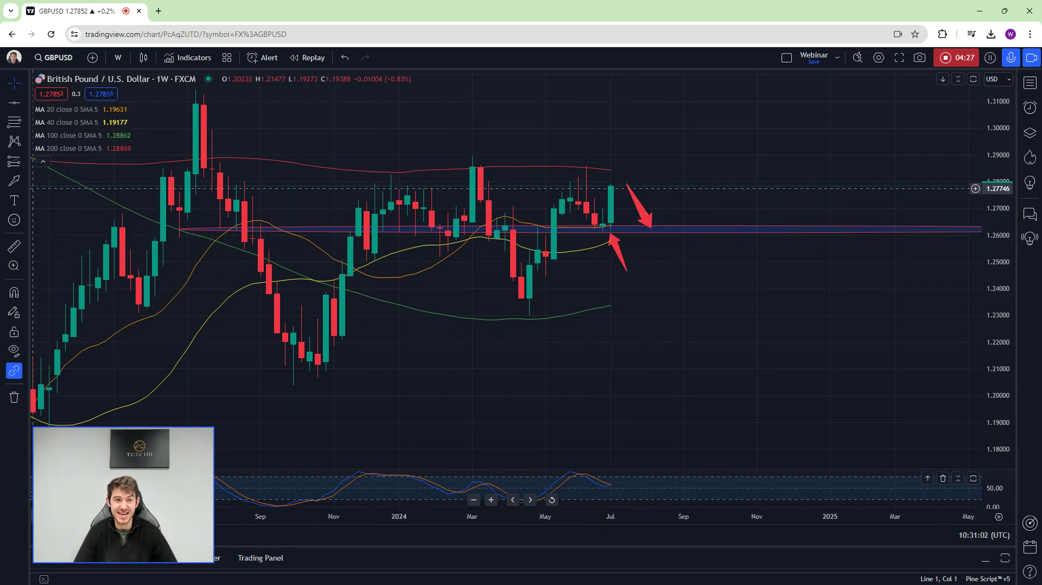
left_click(14, 180)
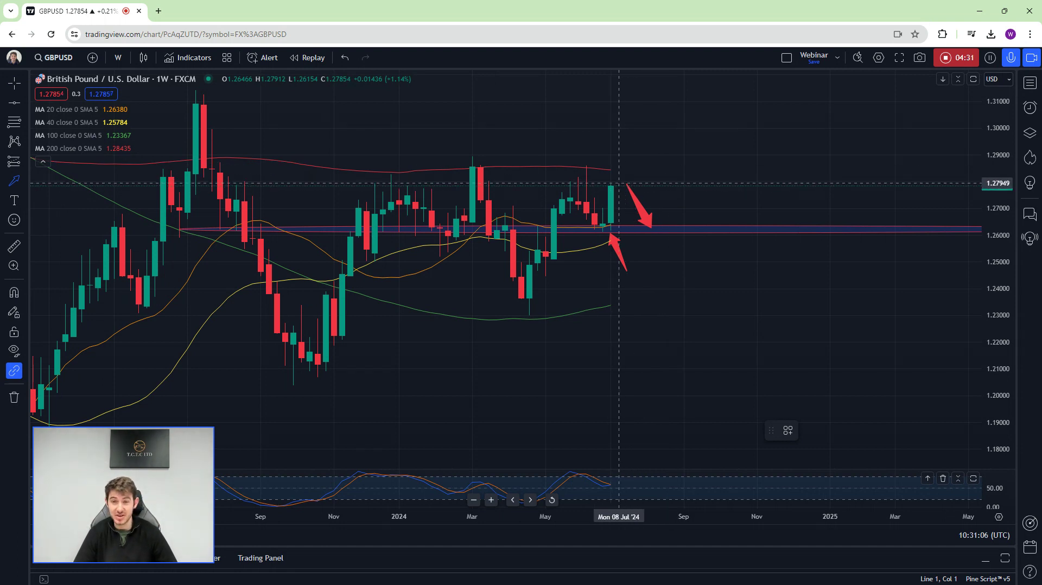
left_click_drag(618, 184, 663, 106)
left_click(725, 120)
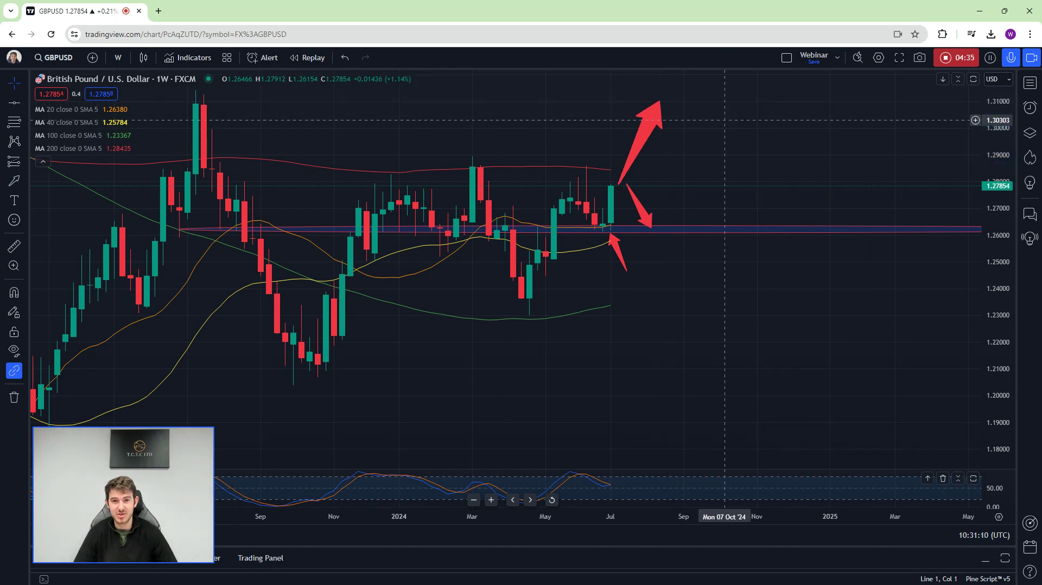
left_click(668, 142)
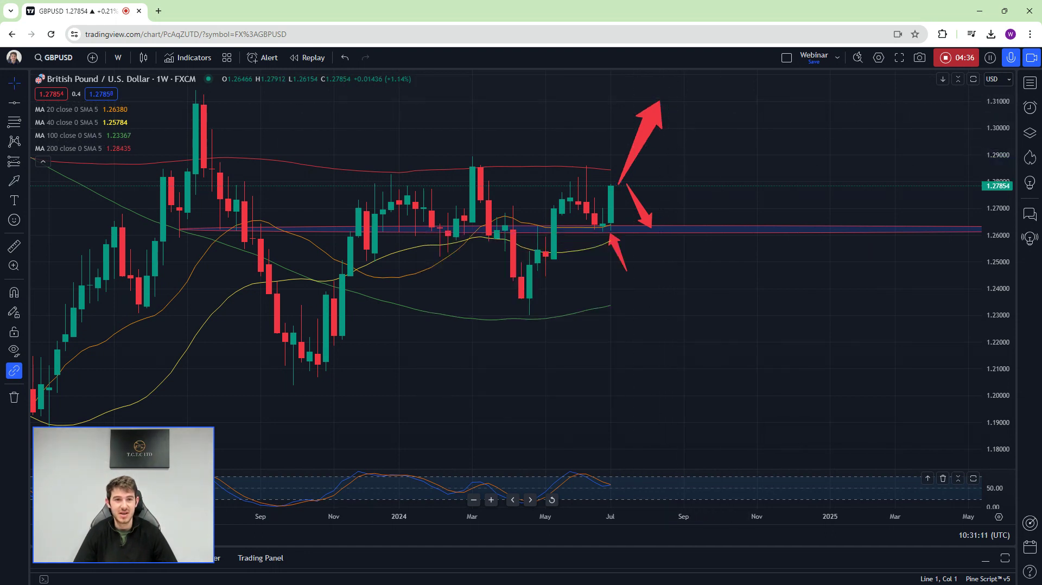
Draw a zigzag path from the current price via about 1.286 up to about 1.309, and delete the large upward arrow
left_click(26, 182)
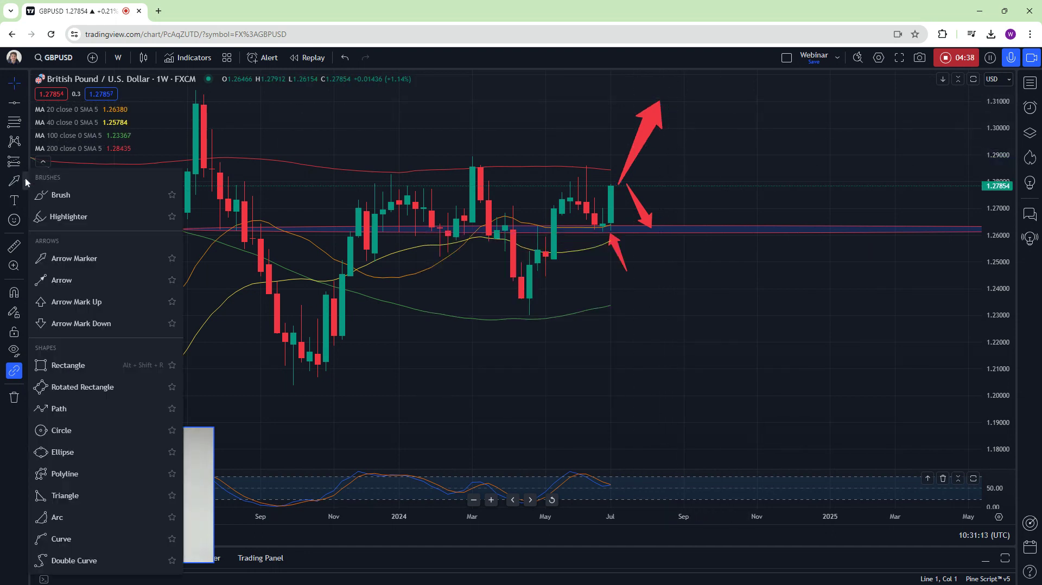
left_click(59, 408)
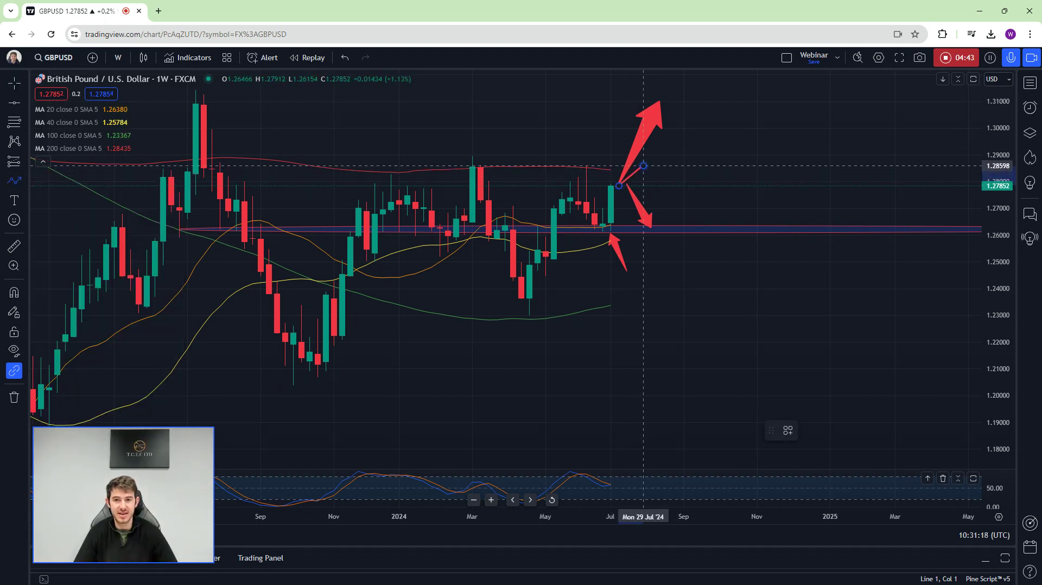
double_click(692, 105)
left_click(708, 123)
left_click(659, 121)
key("Delete")
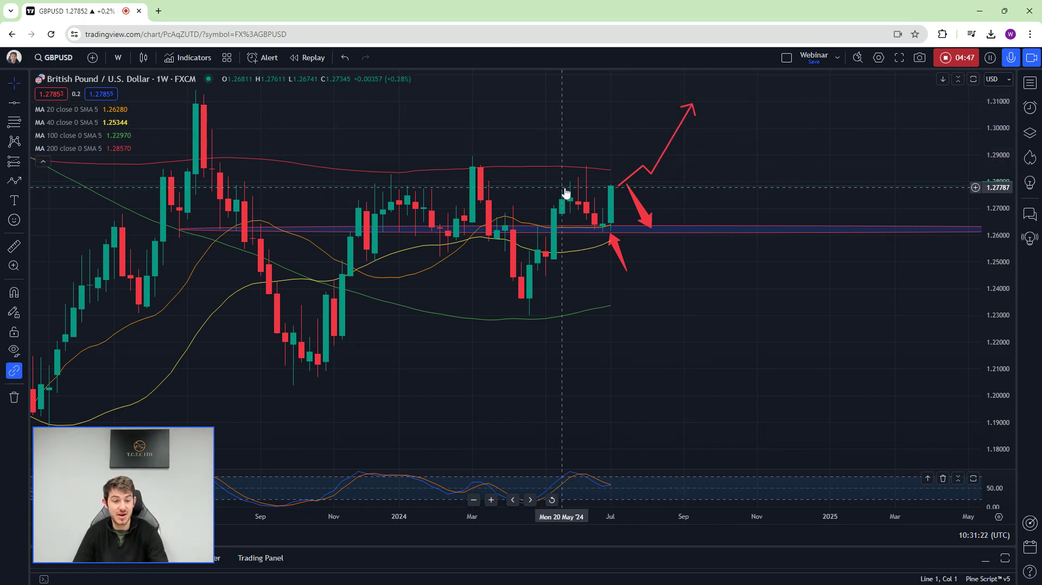
Draw a second thin horizontal ellipse at about 1.285 and stretch it back to about April 2023
left_click(23, 179)
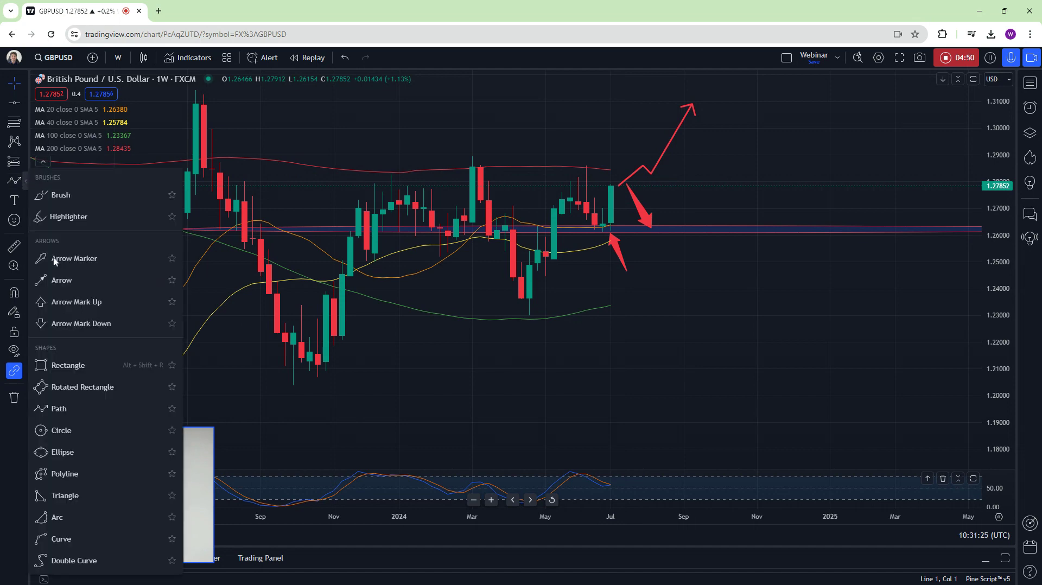
left_click(74, 430)
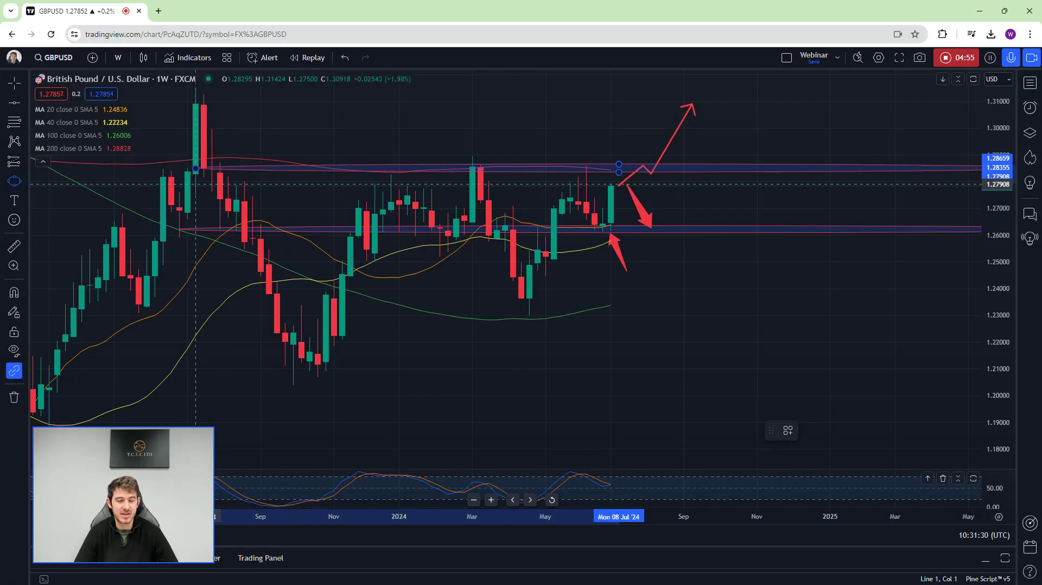
left_click(195, 173)
left_click(489, 142)
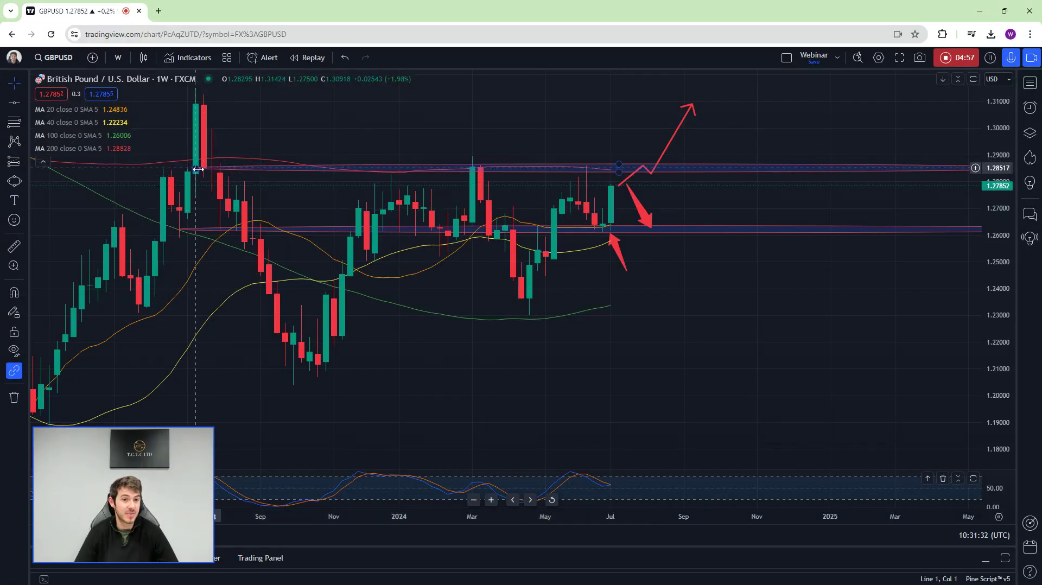
left_click_drag(200, 172, 140, 171)
left_click(529, 139)
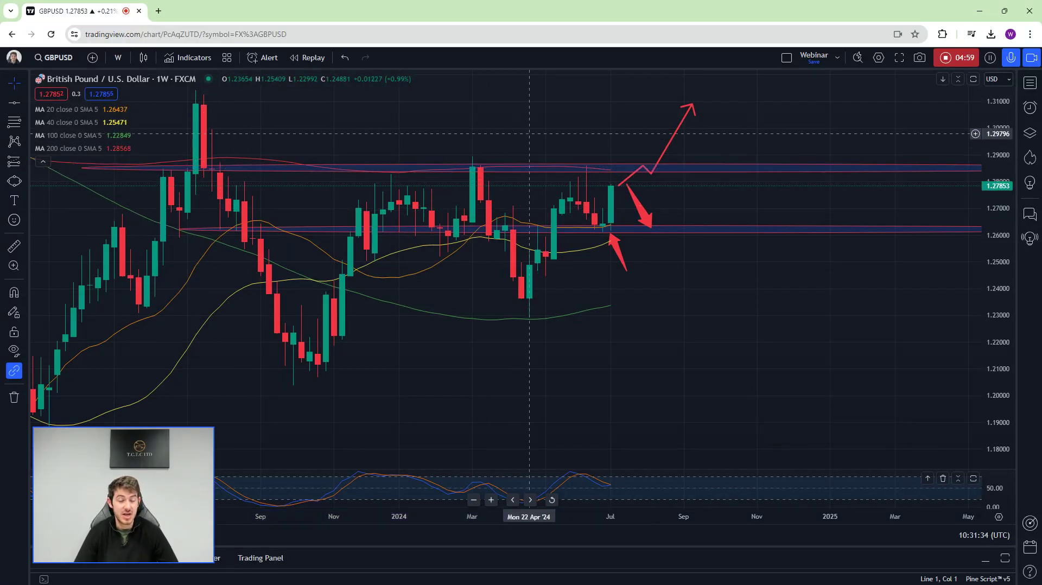
Move the zigzag path's first peak to 15 July 2024 near 1.286 and its dip to late July near 1.282
left_click(634, 169)
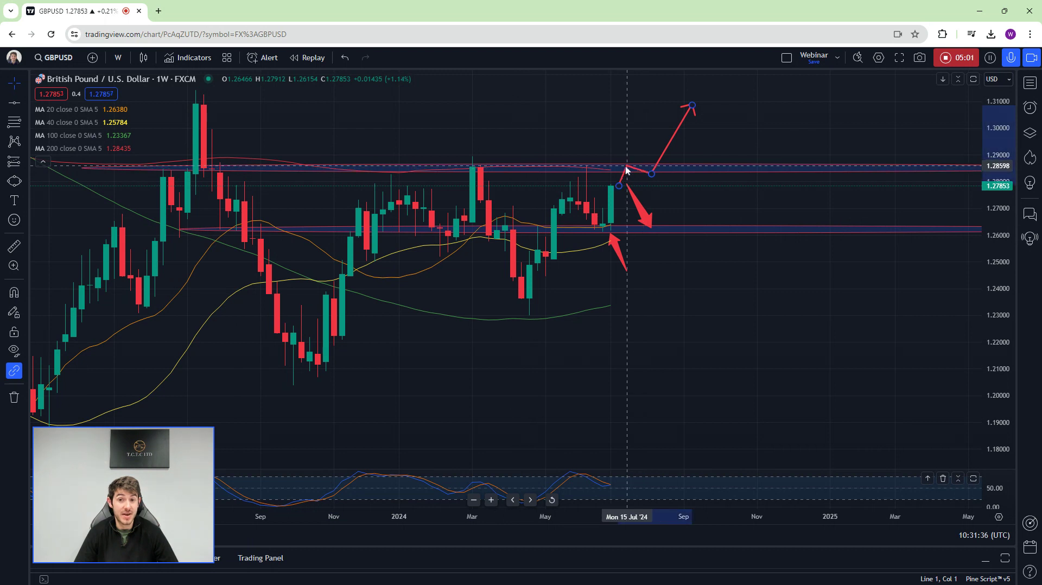
left_click_drag(650, 178, 641, 180)
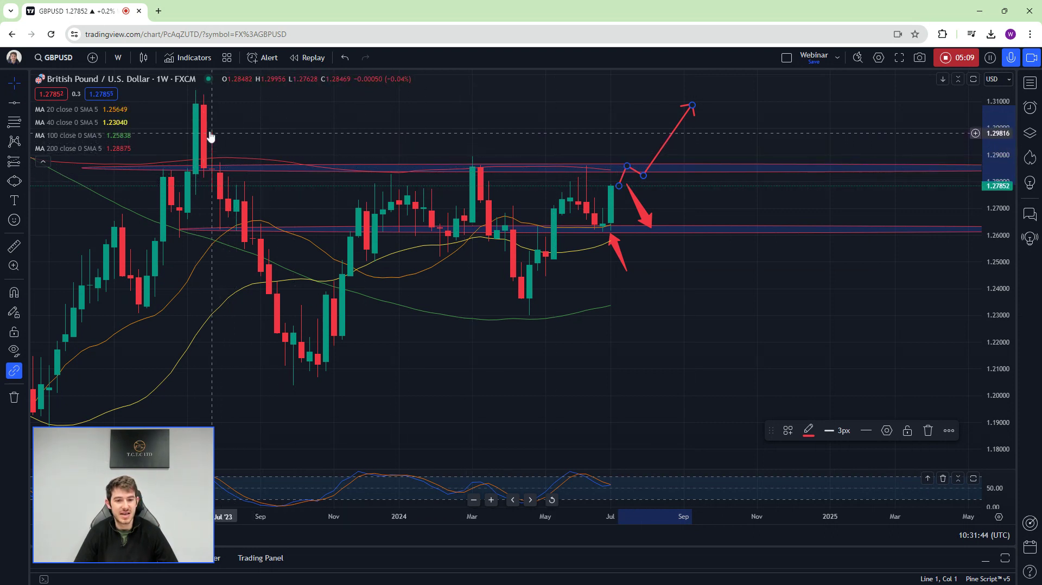
Remove all drawings from the weekly chart
scroll(600, 141, "down", 3)
scroll(593, 146, "up", 3)
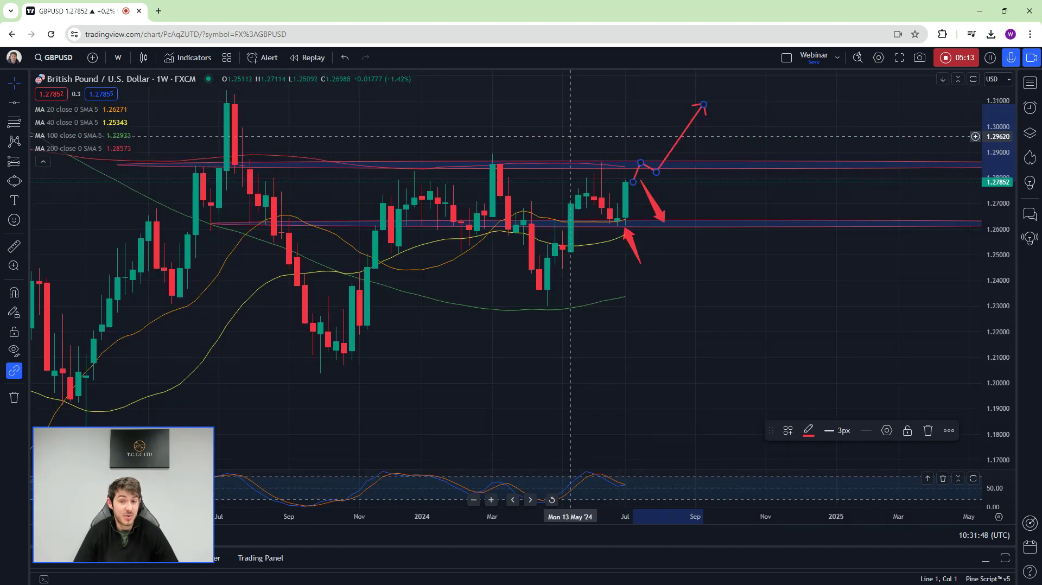
right_click(570, 136)
left_click(659, 364)
Draw a thin horizontal ellipse as a band at about 1.284, starting at the mid-June 2023 high
left_click(13, 182)
scroll(390, 262, "down", 3)
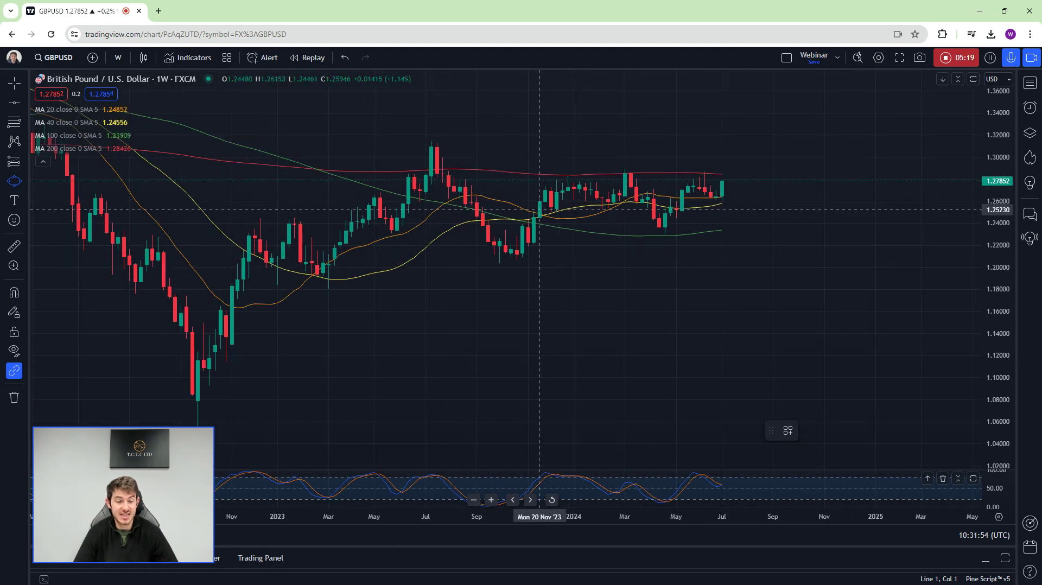
scroll(539, 209, "up", 3)
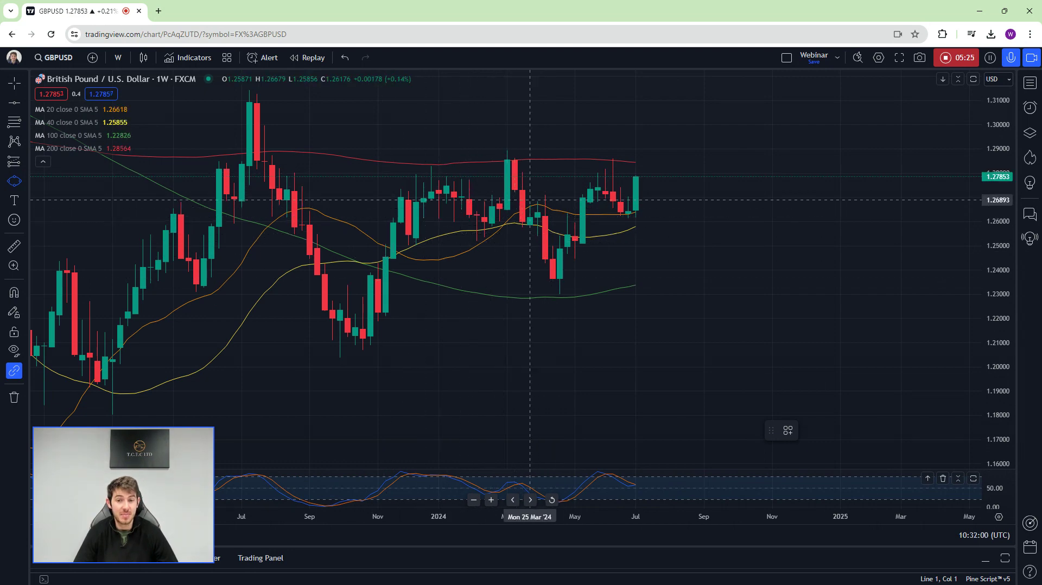
scroll(515, 186, "down", 2)
scroll(602, 201, "down", 3)
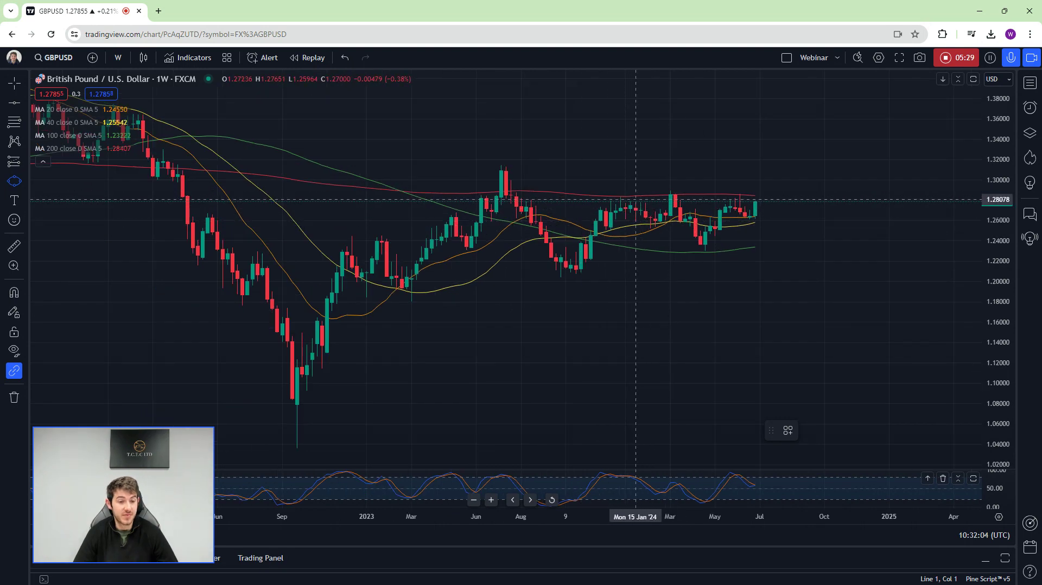
scroll(635, 200, "up", 3)
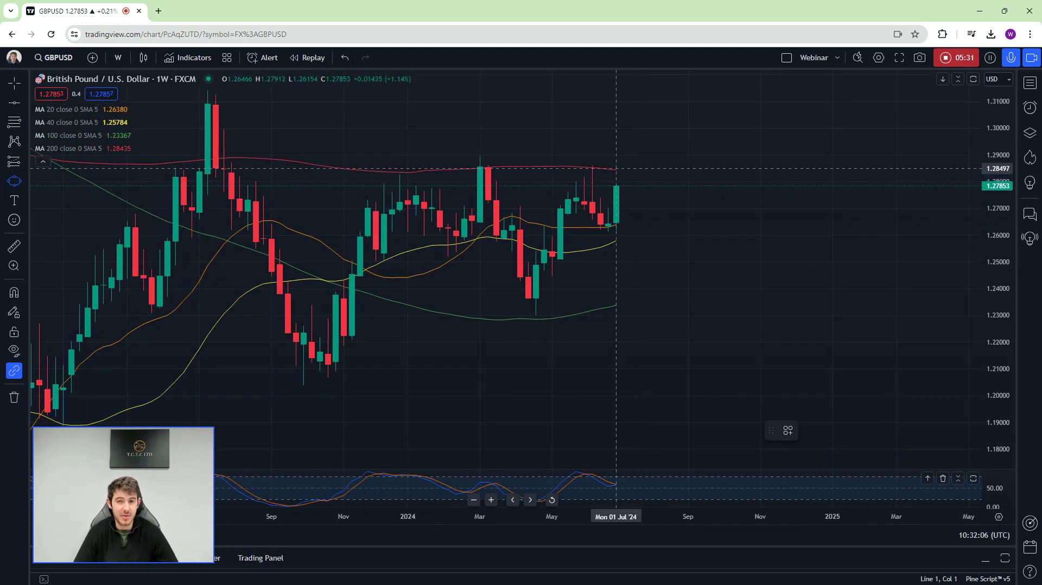
left_click(175, 172)
left_click(592, 198)
Add an arrow marker pointing down at the band above the late December 2023 high
left_click(24, 183)
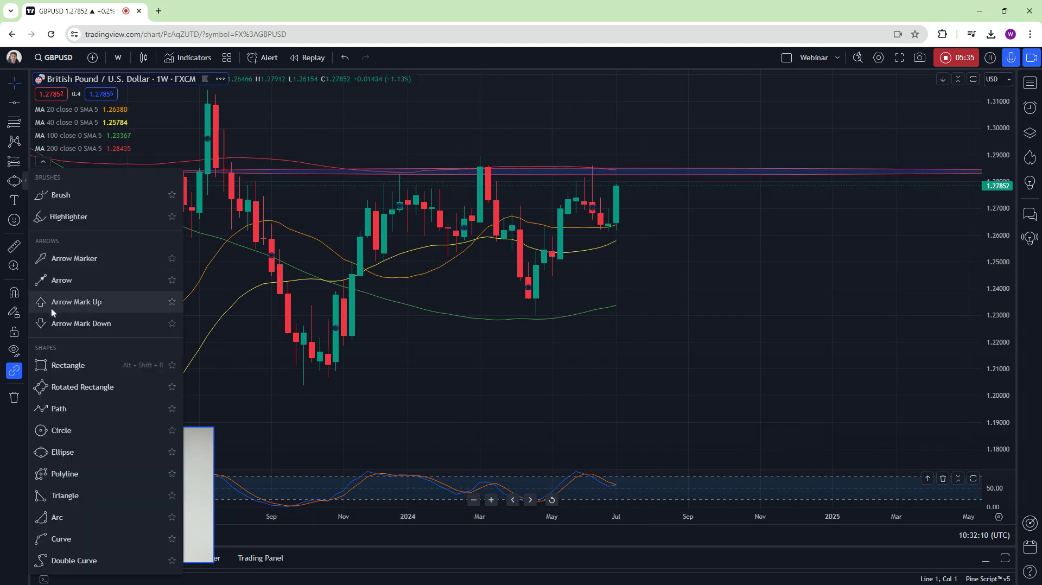
left_click(65, 255)
left_click(391, 119)
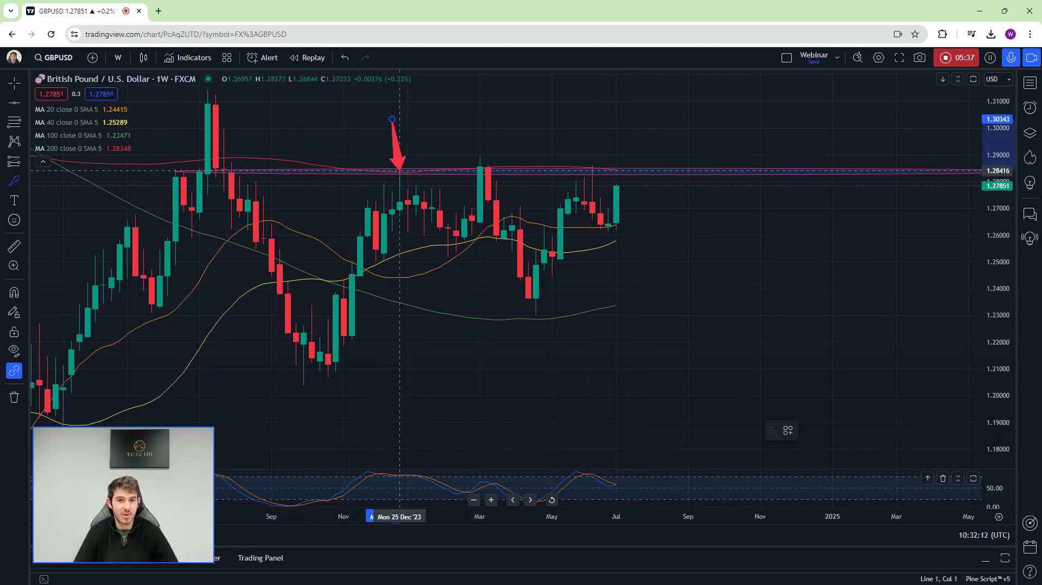
left_click(399, 170)
Add two arrow markers pointing at the June 2024 highs, one near 1.286 and one at 1.28172
left_click(14, 180)
left_click(616, 125)
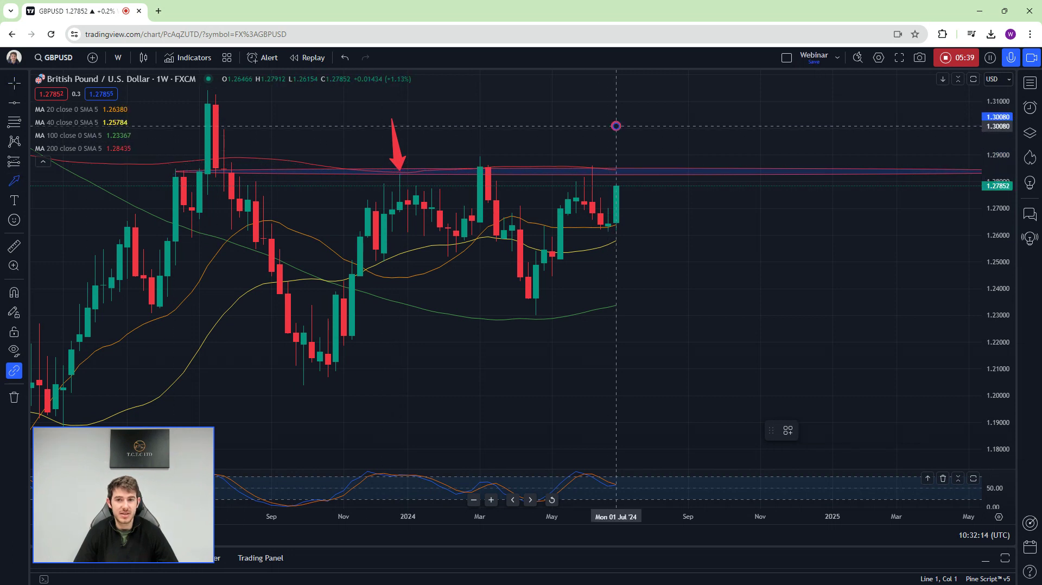
left_click(591, 163)
left_click(14, 180)
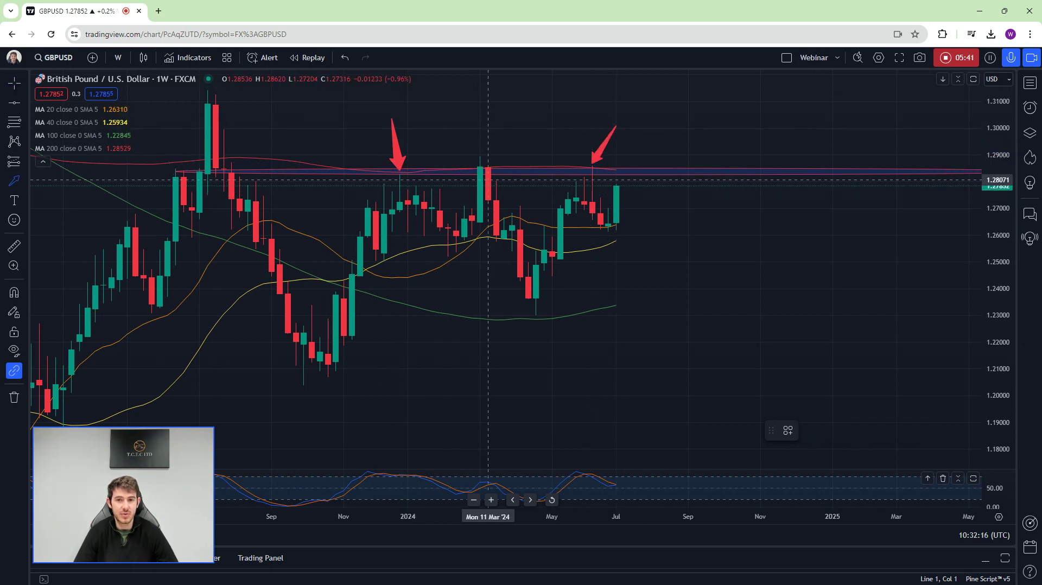
left_click(551, 145)
left_click(583, 176)
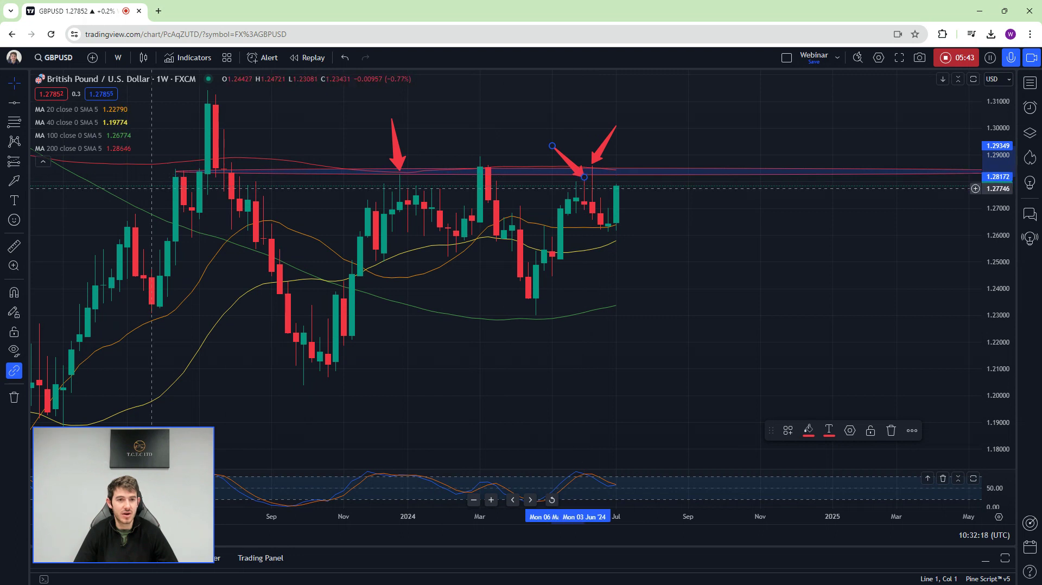
Add two arrow markers pointing at the January 2024 highs just below the band on the weekly chart
left_click(14, 181)
left_click(456, 144)
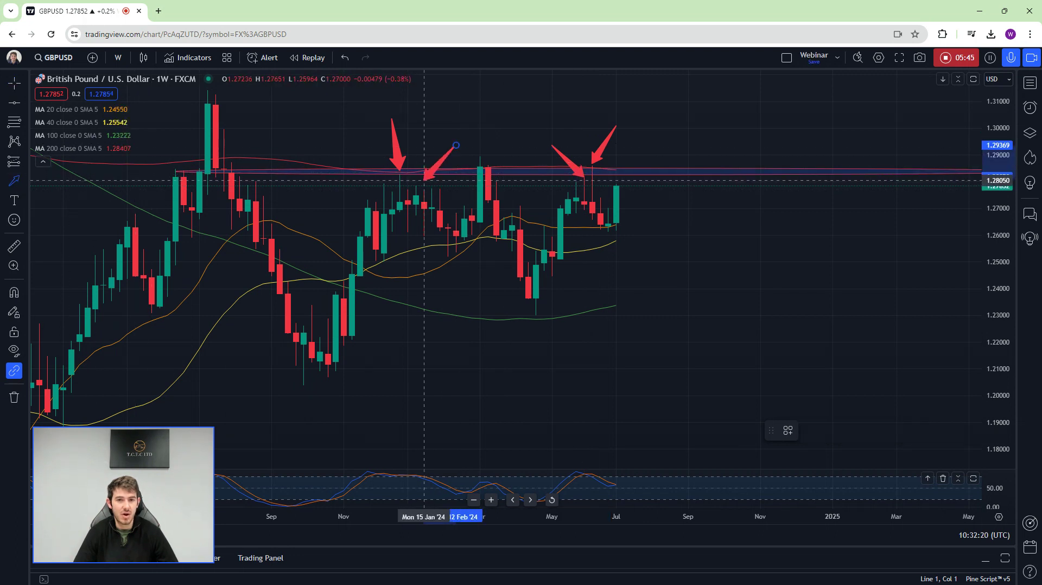
left_click(415, 185)
left_click(15, 181)
left_click(455, 160)
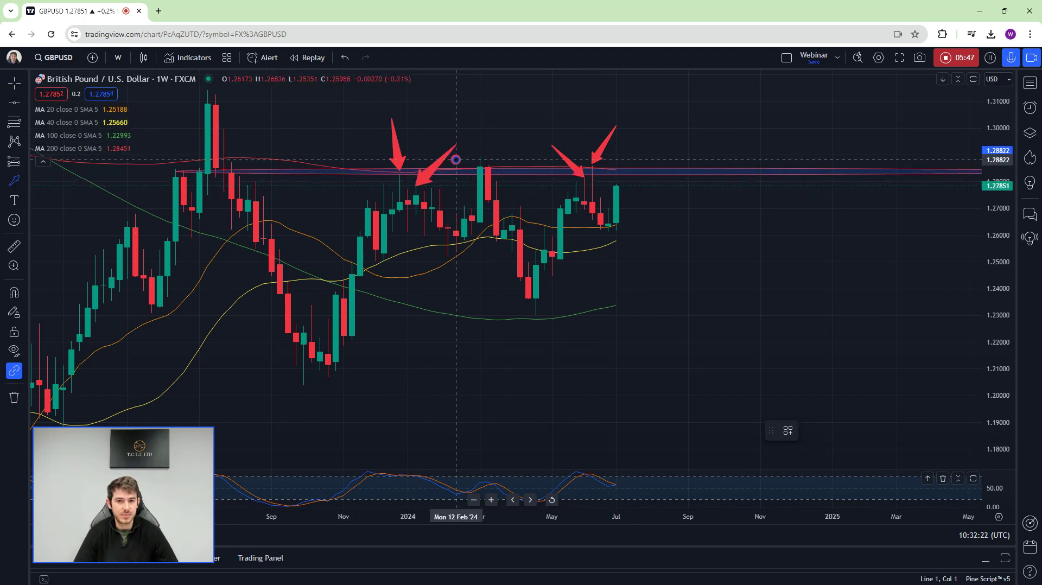
left_click(440, 188)
left_click(608, 193)
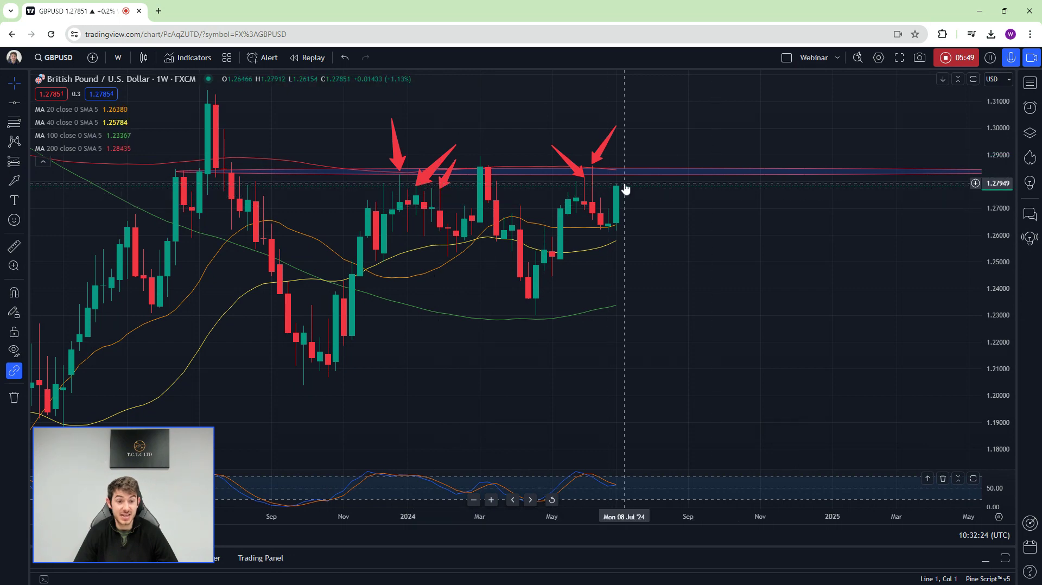
Switch the chart to the 1-day interval and remove all drawings
left_click(117, 58)
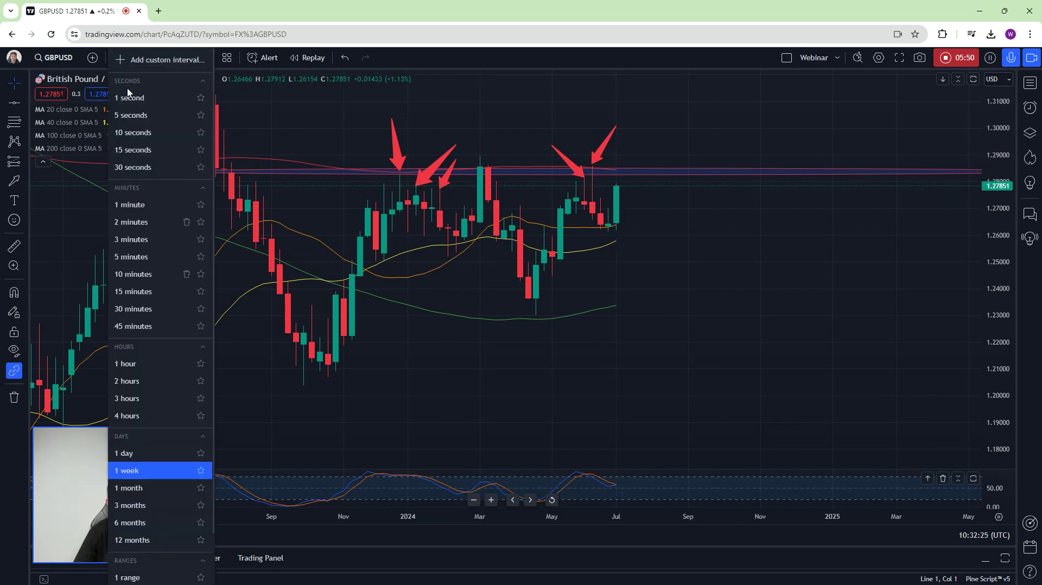
left_click(172, 450)
right_click(680, 196)
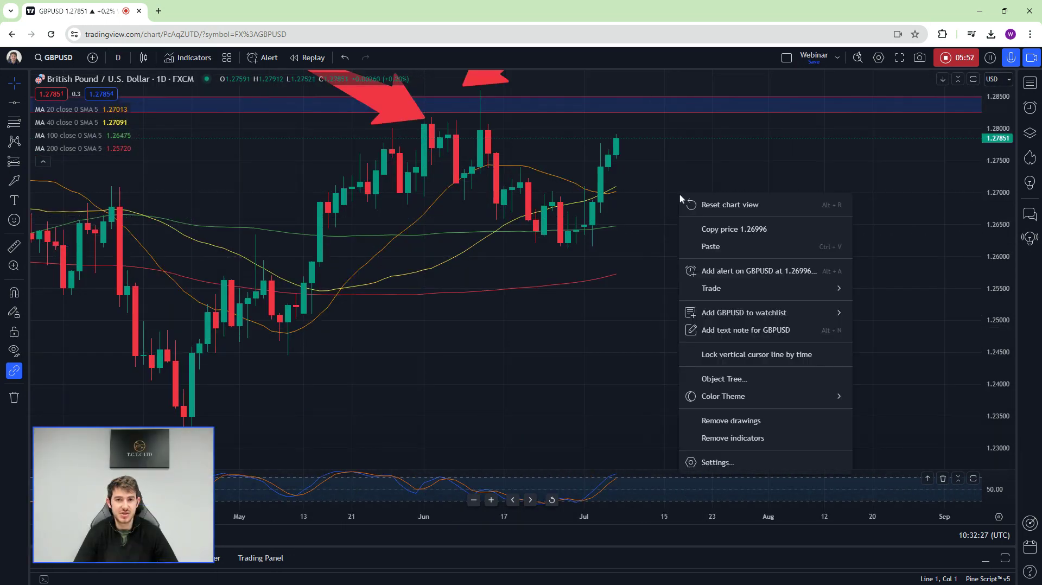
left_click(755, 422)
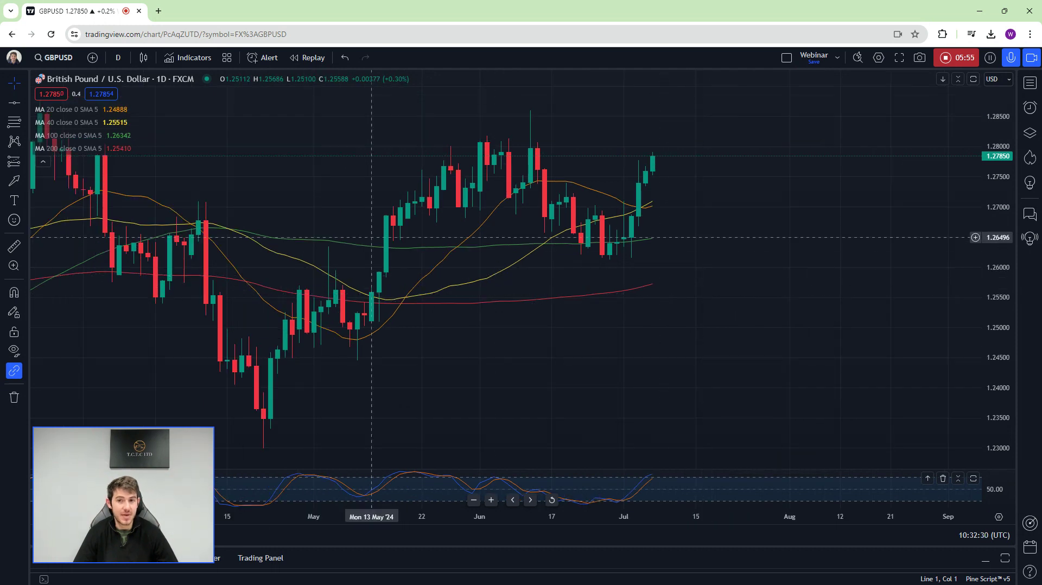
Add a small arrow marker pointing up from the latest daily candle to about 1.282
left_click(21, 185)
left_click_drag(660, 155, 674, 134)
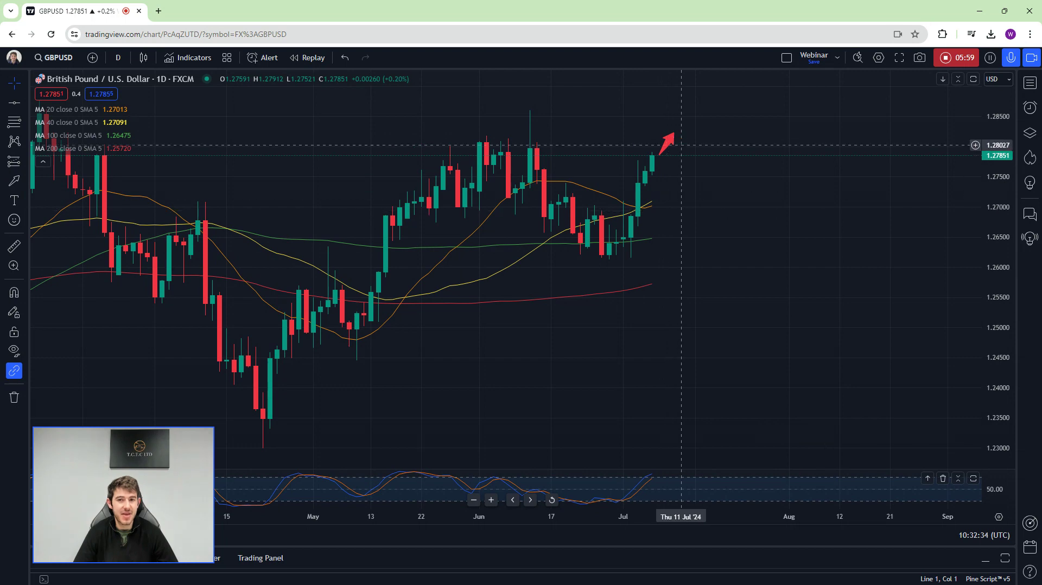
Switch the chart to the 1-hour interval and clear all drawings from it
left_click(118, 58)
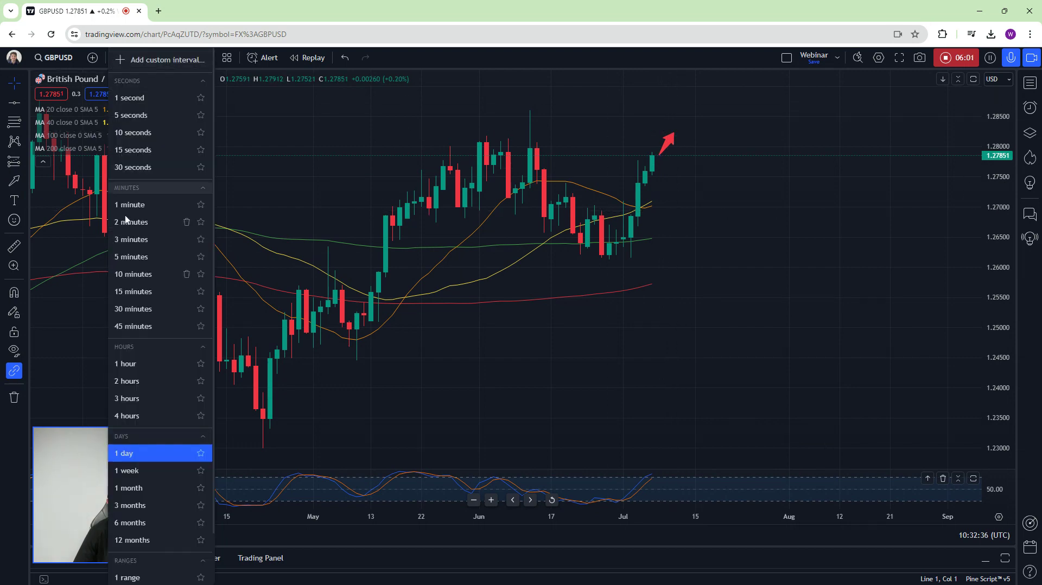
left_click(125, 363)
scroll(717, 195, "down", 2)
right_click(716, 196)
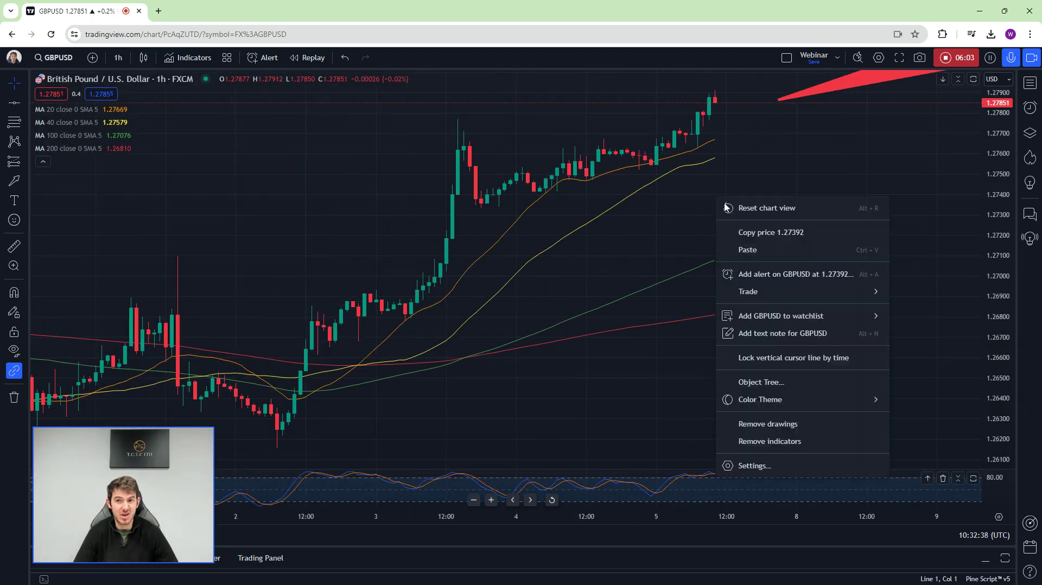
left_click(793, 425)
scroll(792, 272, "down", 5)
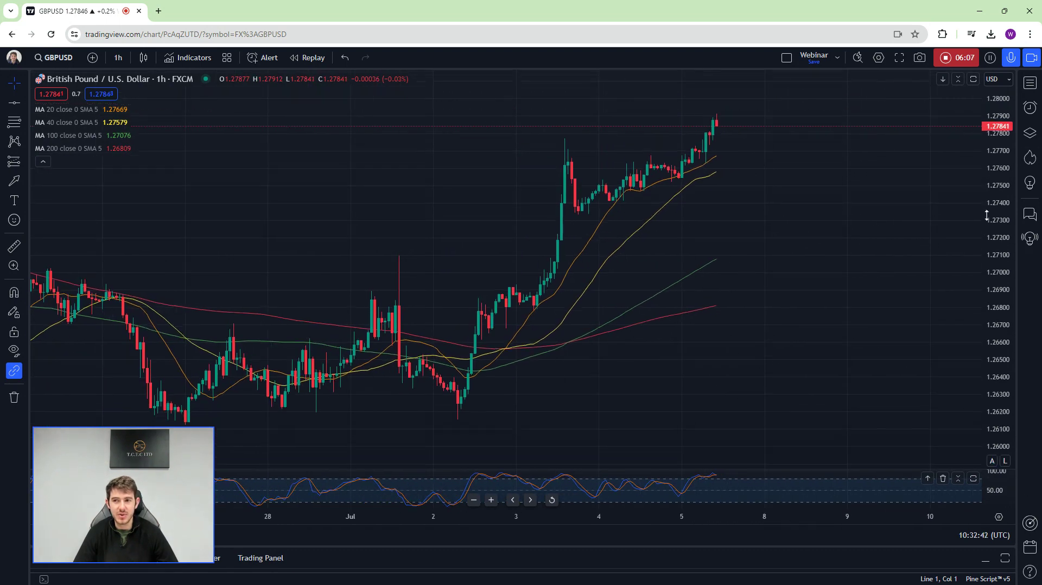
Add an arrow marker rising from the latest hourly candle at 1.27838 to 1.28188
left_click(14, 180)
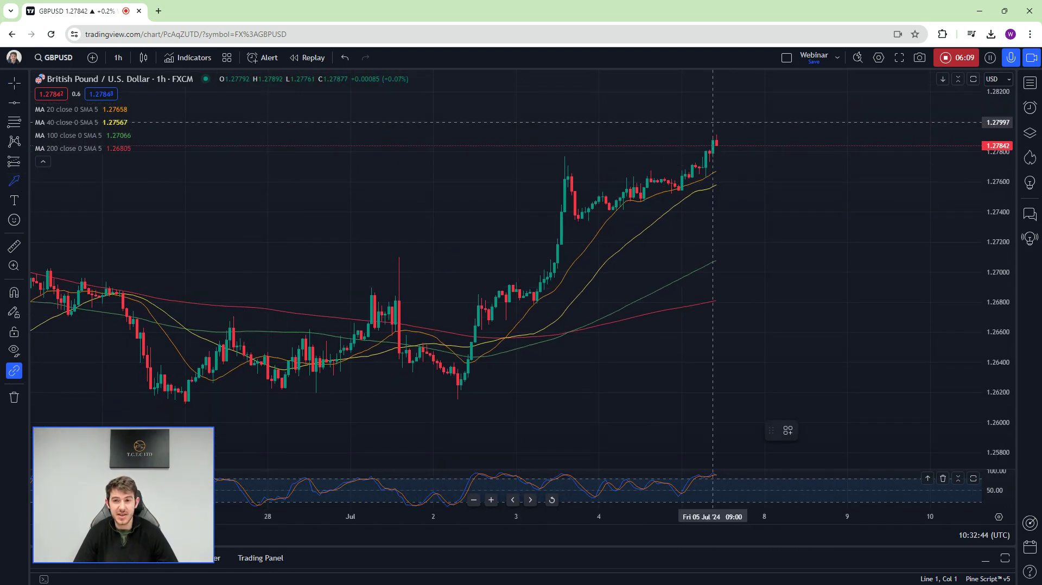
left_click_drag(725, 146, 758, 93)
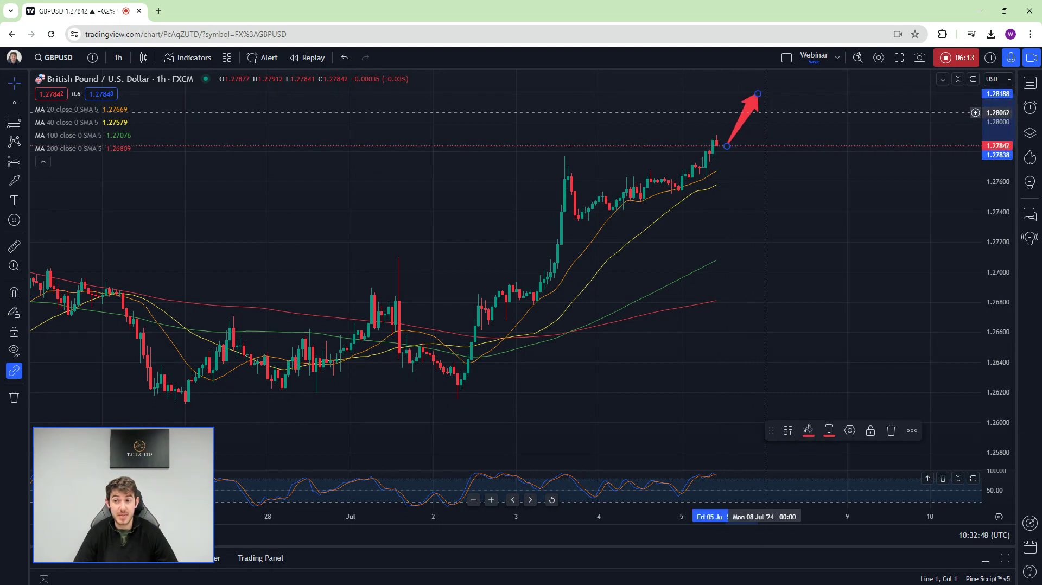
left_click(759, 133)
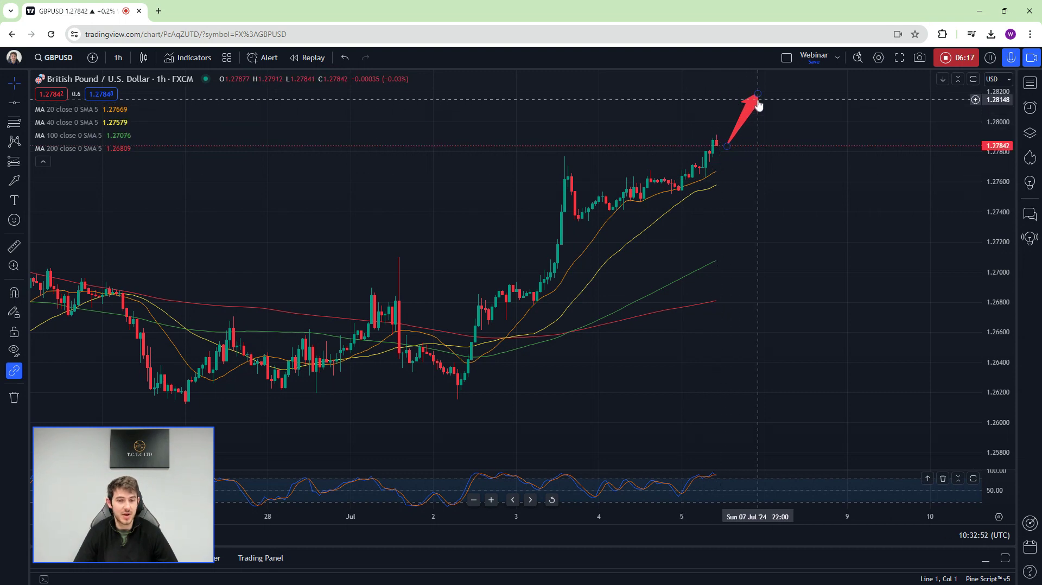
Return to the 1-day interval and remove the hourly chart's arrow drawing
left_click(116, 57)
left_click(147, 453)
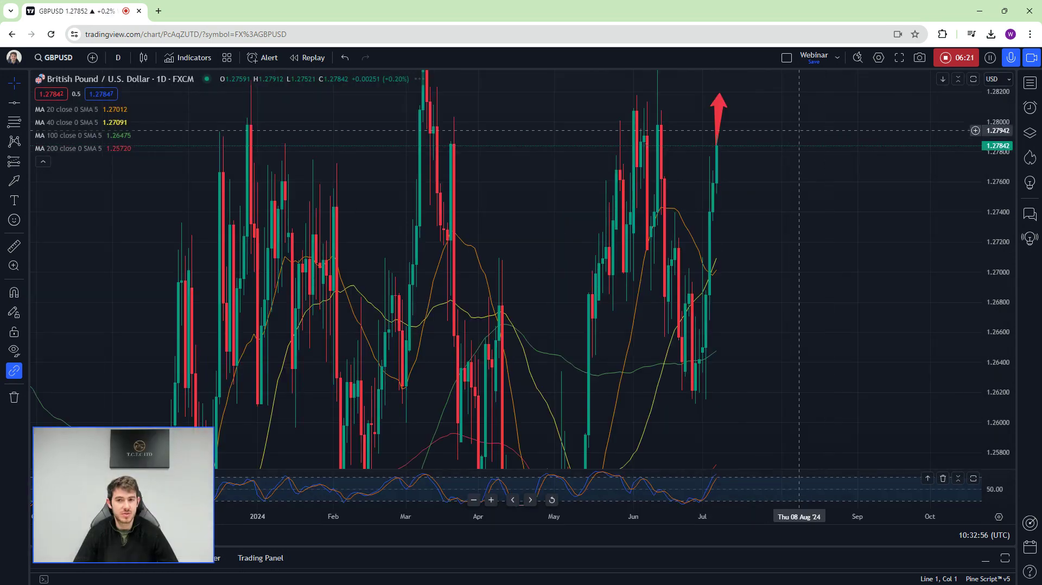
right_click(781, 129)
left_click(817, 357)
right_click(782, 202)
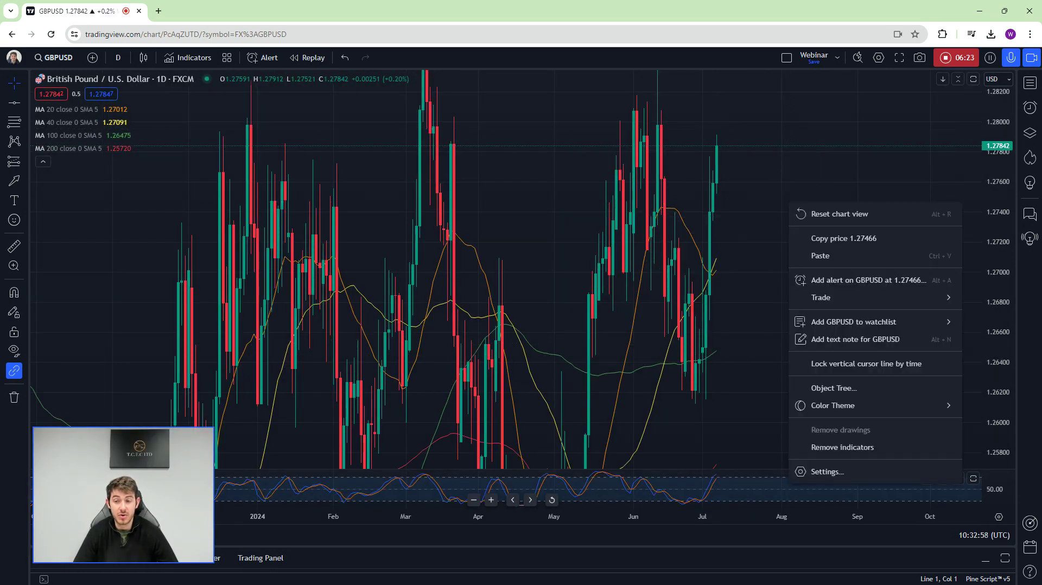
left_click(785, 213)
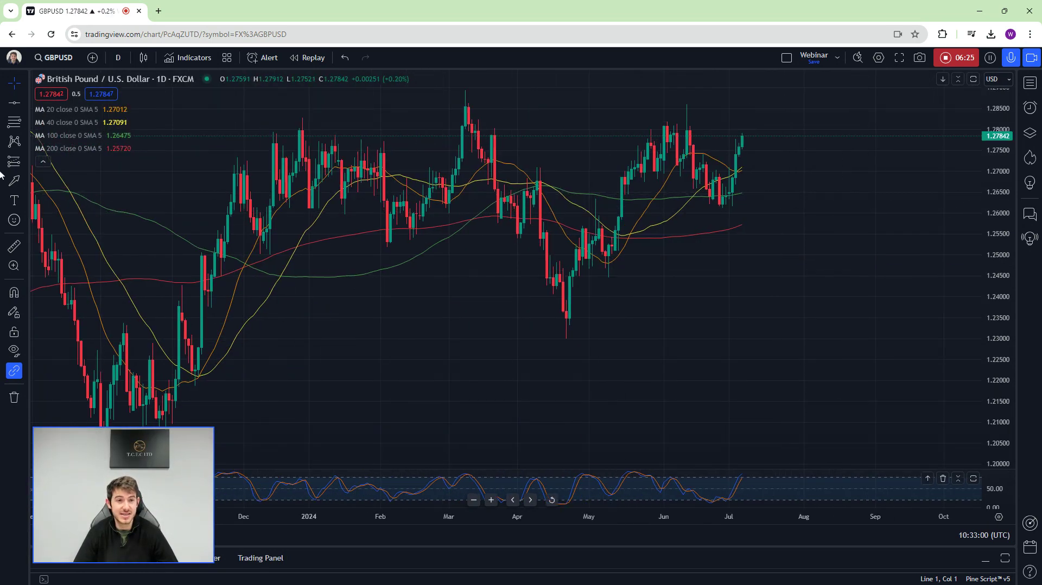
Draw a thin horizontal ellipse as a resistance band at about 1.2815, starting at the late December 2023 high
left_click(30, 182)
left_click(84, 454)
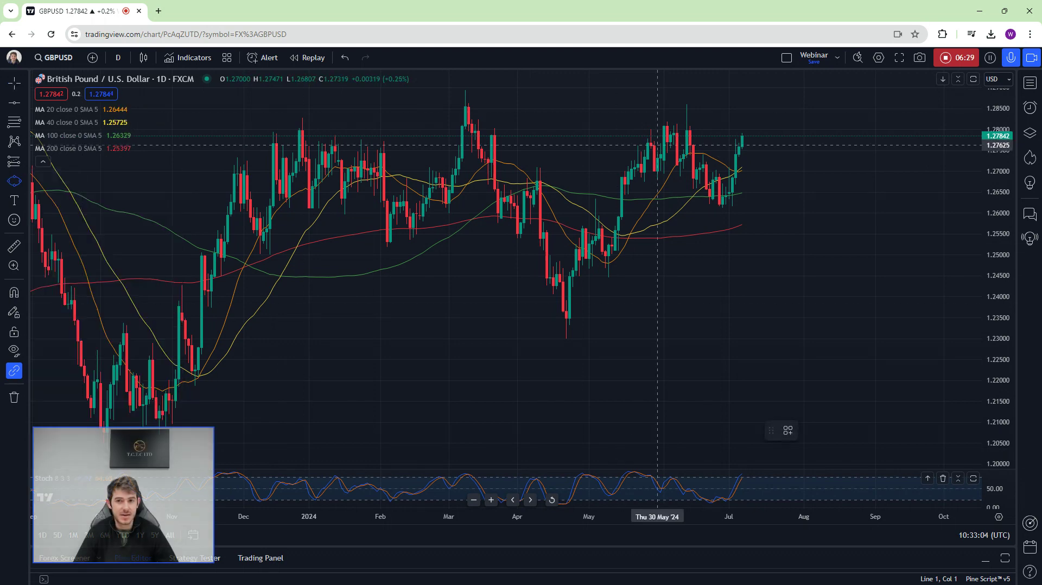
left_click_drag(745, 124, 293, 120)
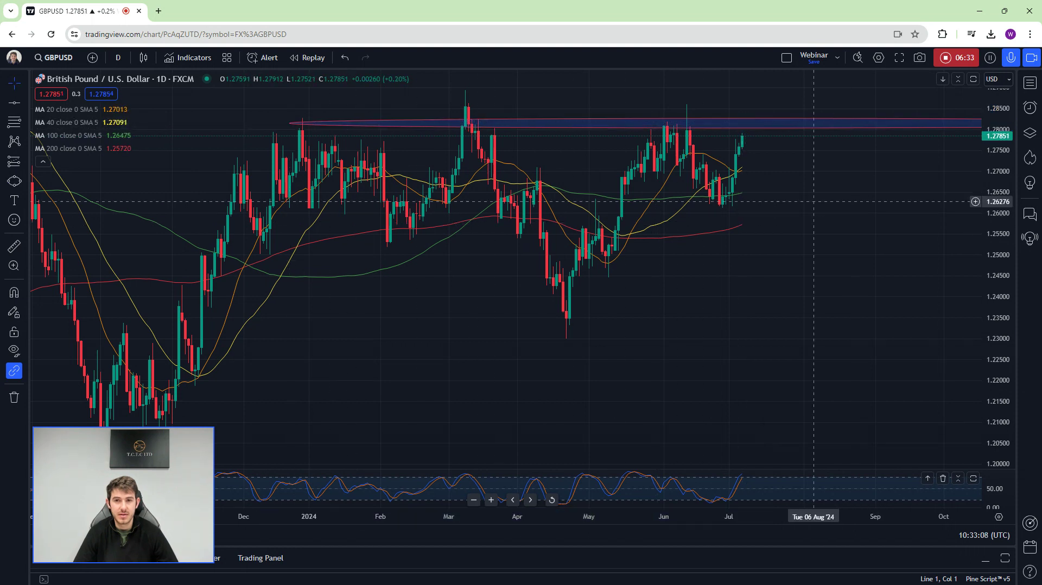
Add two arrow markers pointing down at the band, one at 2 January 2024 and one in mid-March 2024
mouse_move(95, 151)
left_click(27, 184)
left_click(67, 259)
left_click_drag(309, 122, 335, 92)
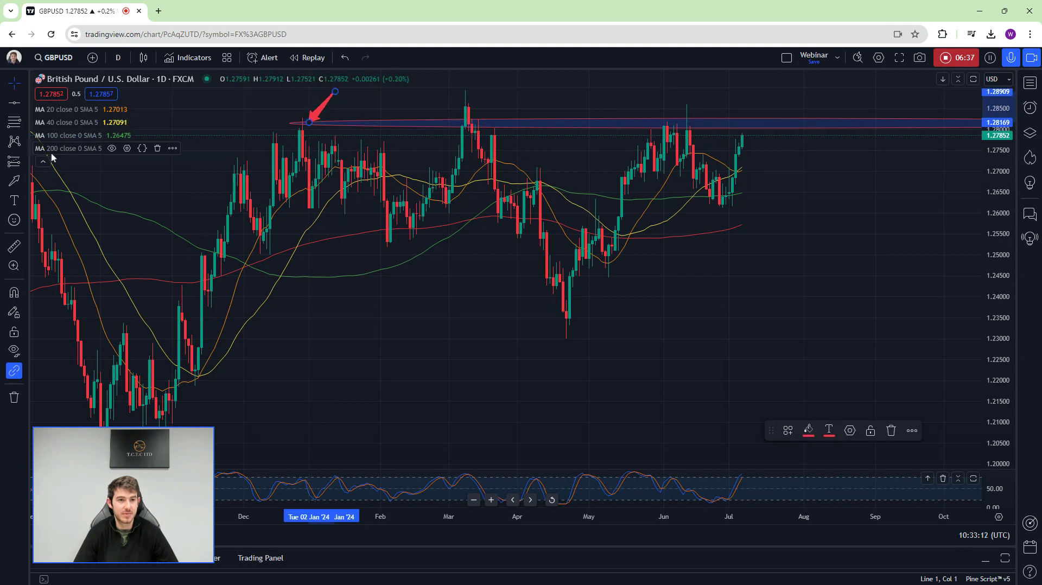
left_click(11, 180)
left_click_drag(494, 102, 481, 118)
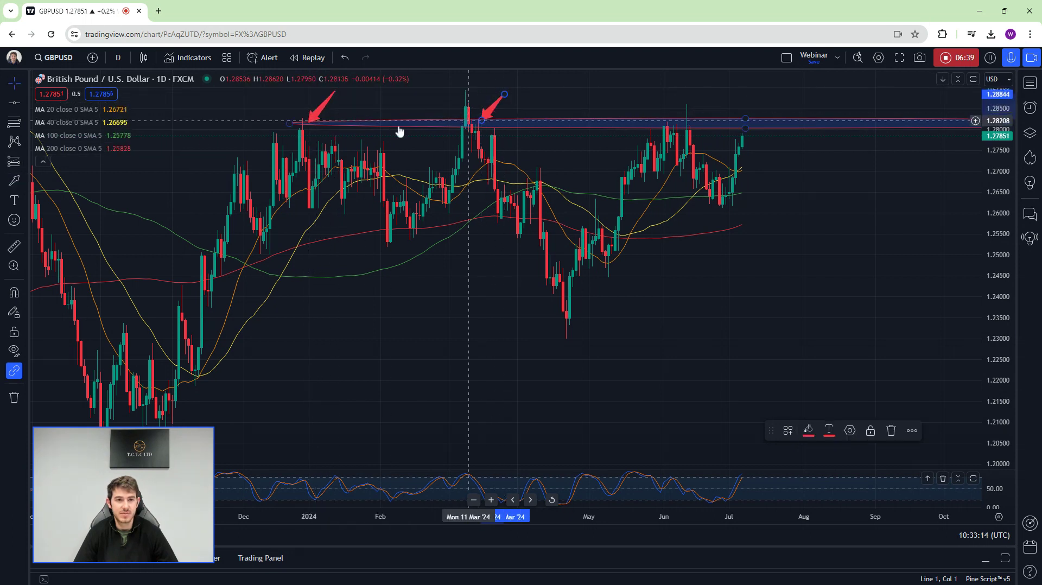
Add an arrow marker pointing at 1.28053 on 17 June 2024 and shorten its tail to 1.28535
left_click_drag(751, 97, 700, 129)
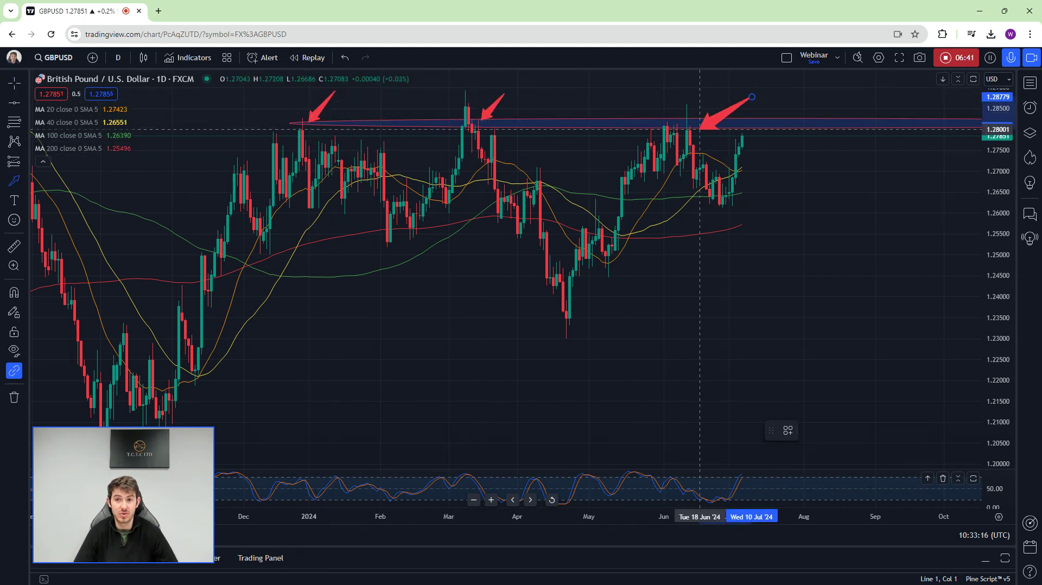
left_click(696, 128)
left_click_drag(751, 97, 735, 98)
left_click(785, 168)
scroll(791, 197, "up", 2)
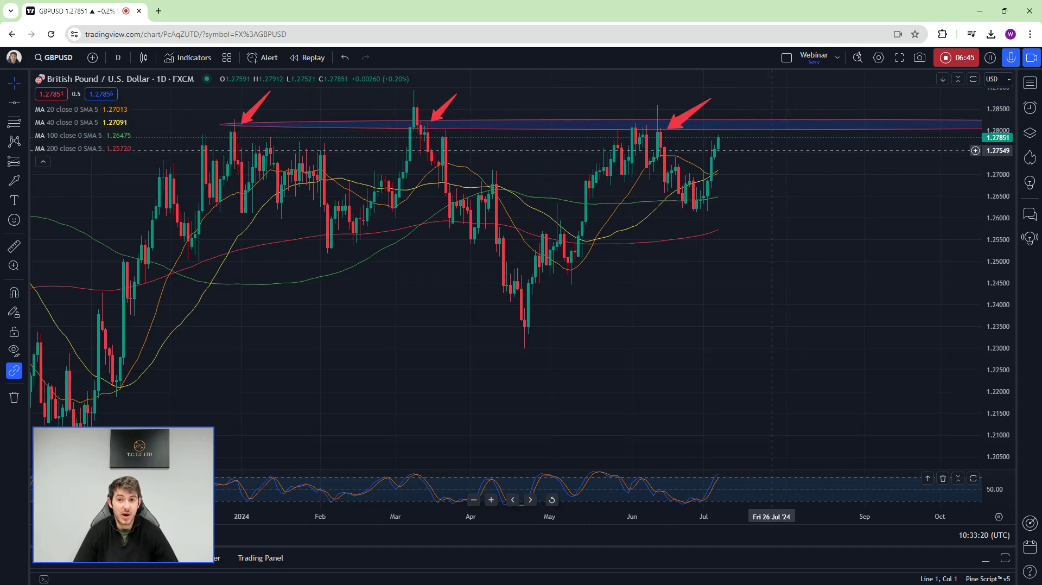
left_click(696, 112)
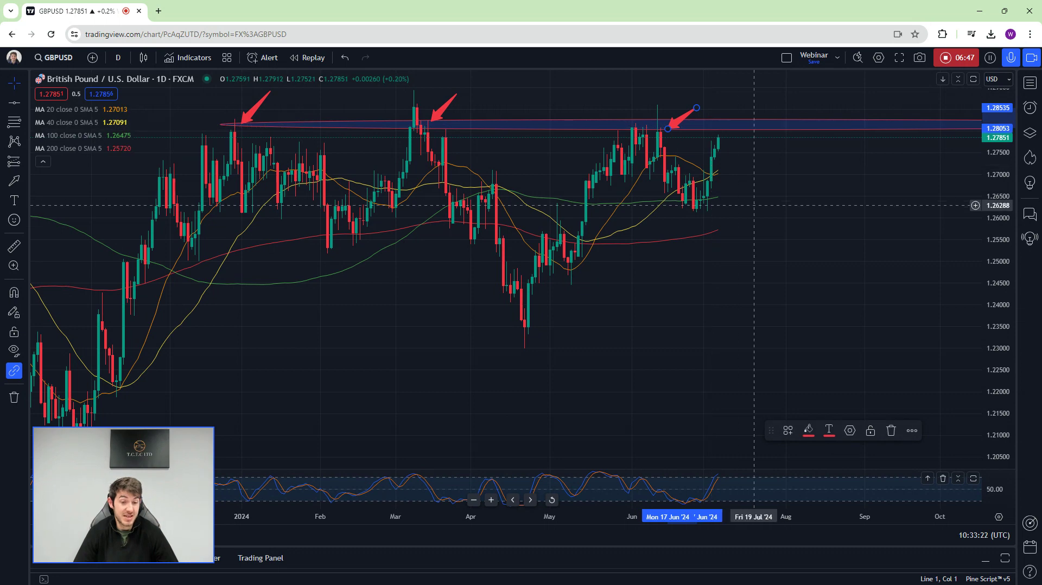
Add an arrow marker from 1.28657 down to 1.27991 at 9 July 2024, just above the latest candle
scroll(176, 166, "up", 3)
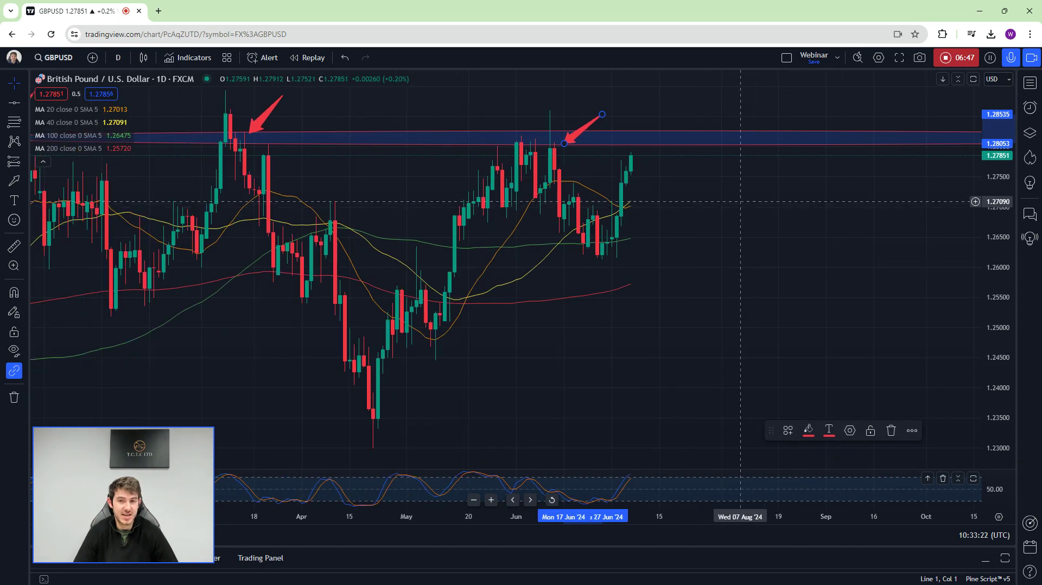
left_click(15, 180)
left_click_drag(717, 107, 674, 147)
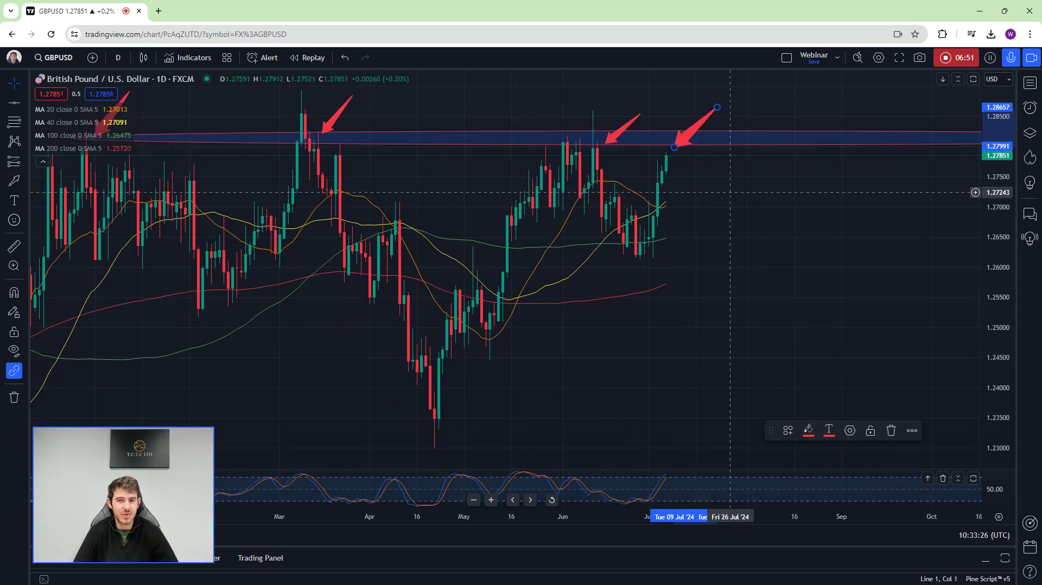
left_click(721, 211)
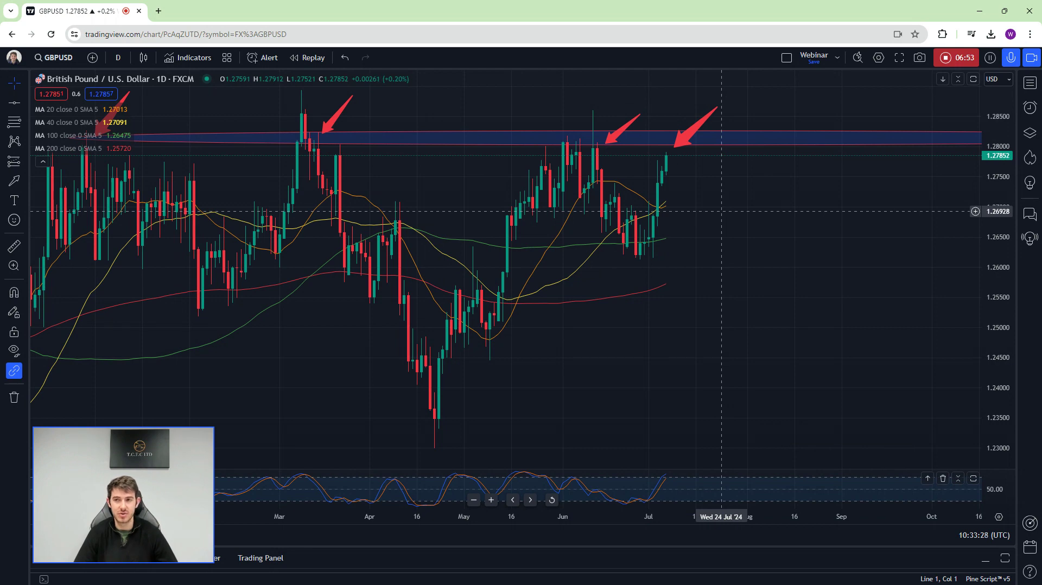
Add an arrow marker pointing up to about 1.2642 at 23 July 2024 and another falling from the latest candle to meet it
scroll(729, 211, "down", 5)
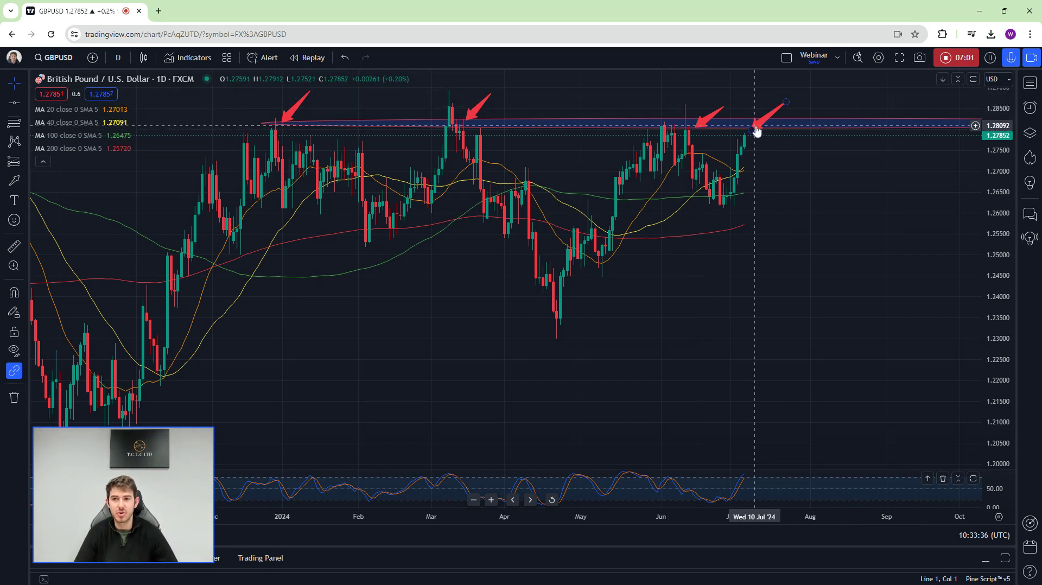
scroll(757, 130, "up", 3)
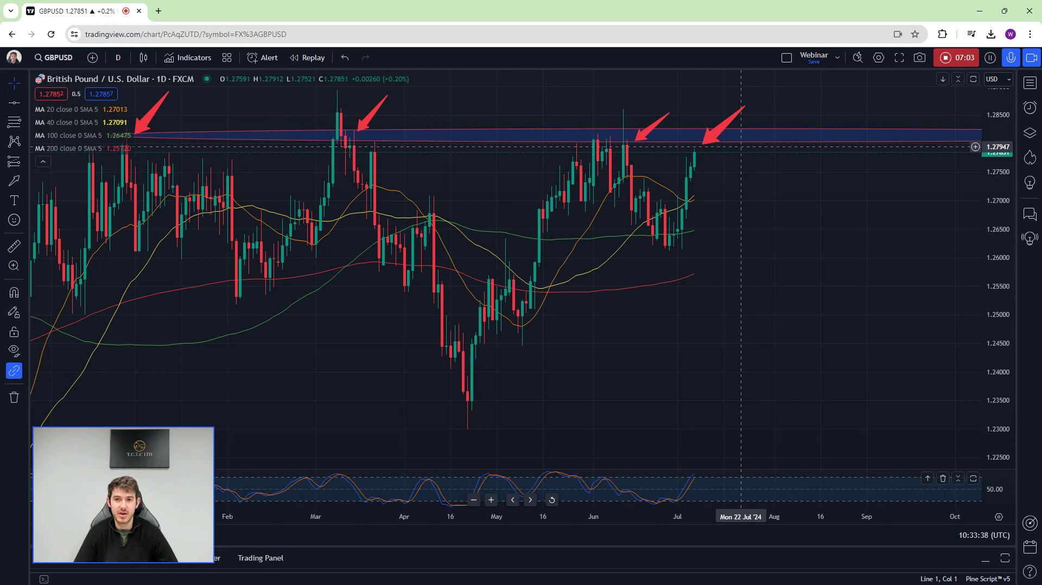
left_click_drag(711, 135, 710, 130)
left_click_drag(786, 266, 793, 267)
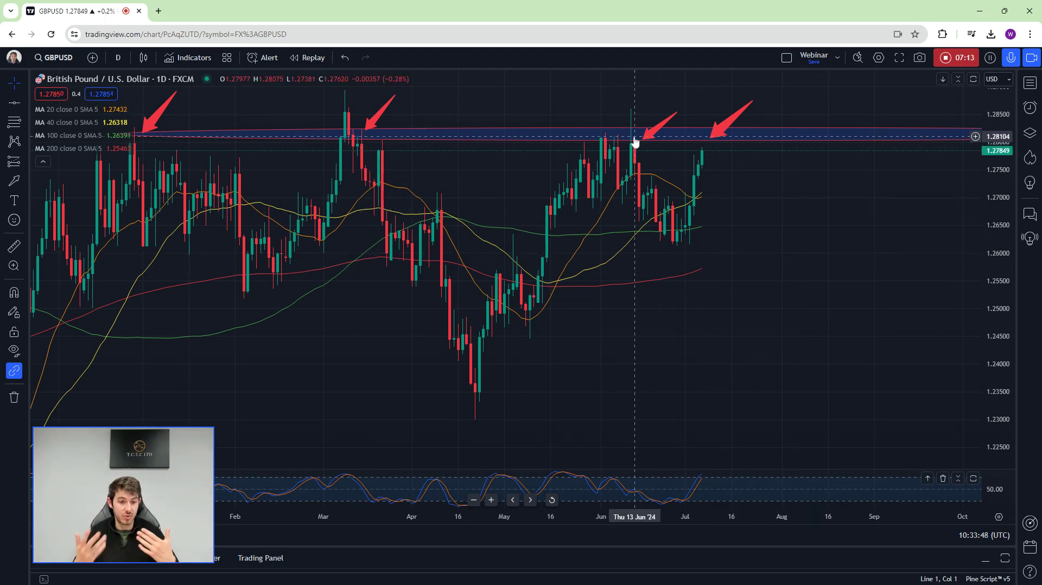
left_click(14, 182)
left_click(768, 274)
left_click_drag(768, 269, 752, 231)
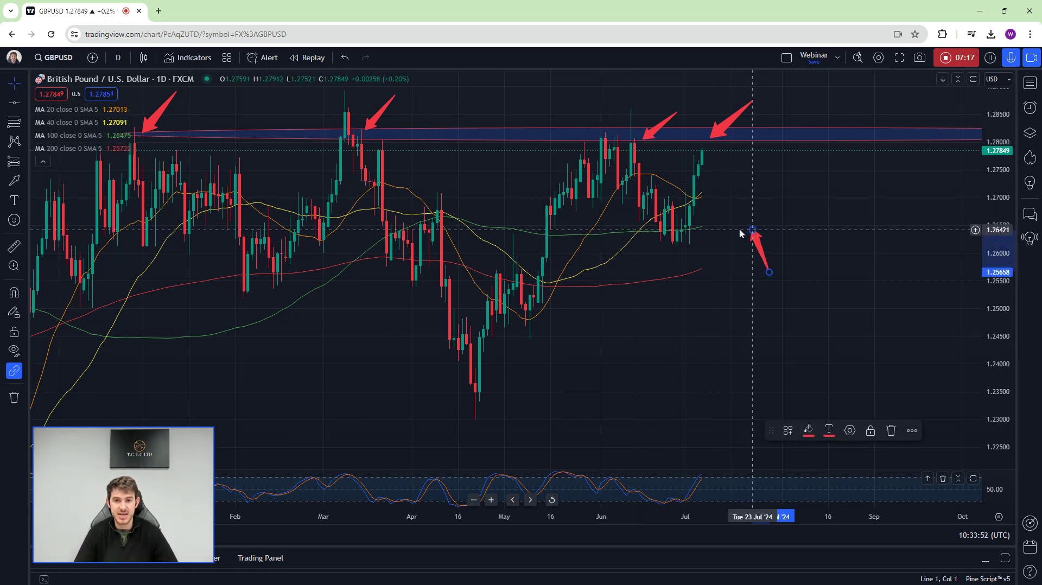
left_click_drag(714, 151, 754, 224)
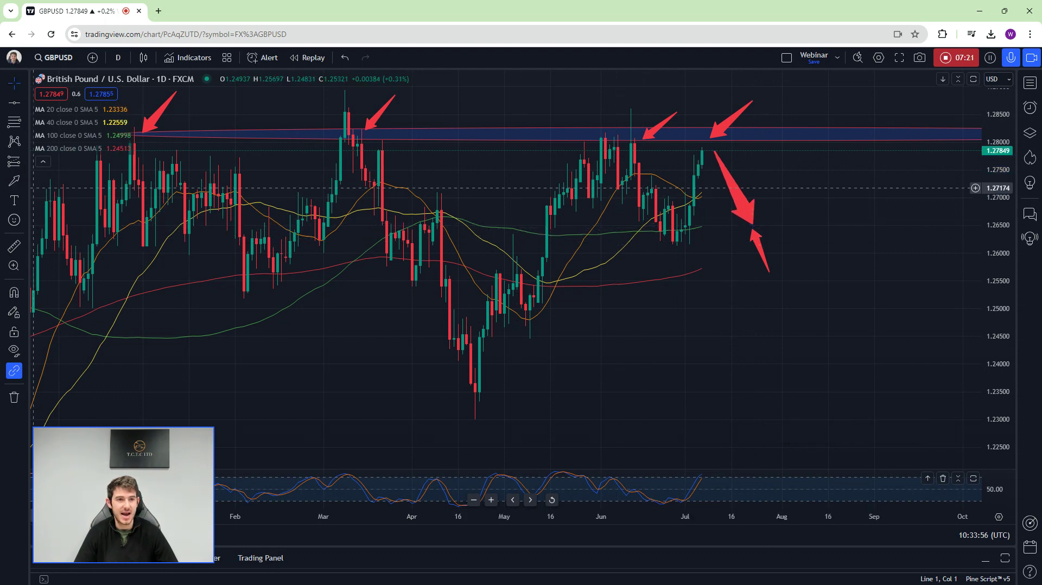
Draw a thin ellipse as a support band between 1.26577 and 1.26411, extending it back to late October 2023
left_click(27, 185)
left_click(68, 451)
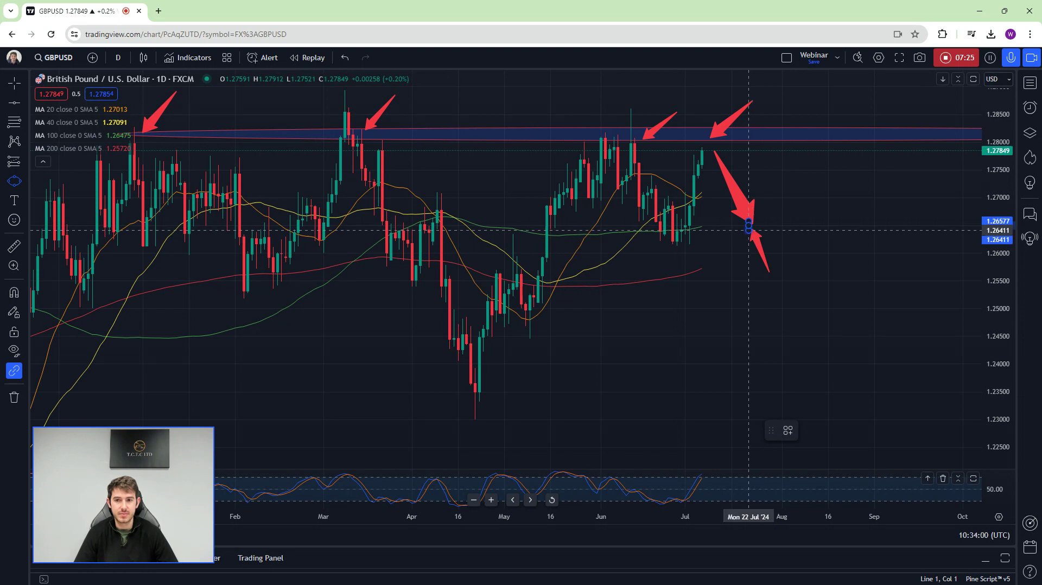
left_click(79, 215)
scroll(338, 267, "down", 3)
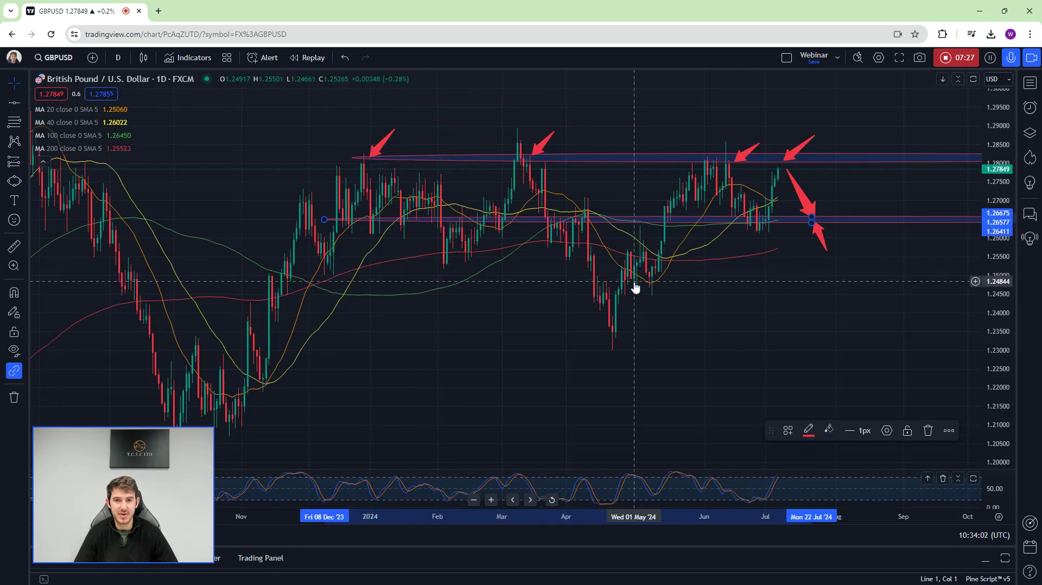
left_click_drag(324, 220, 226, 220)
scroll(227, 219, "up", 2)
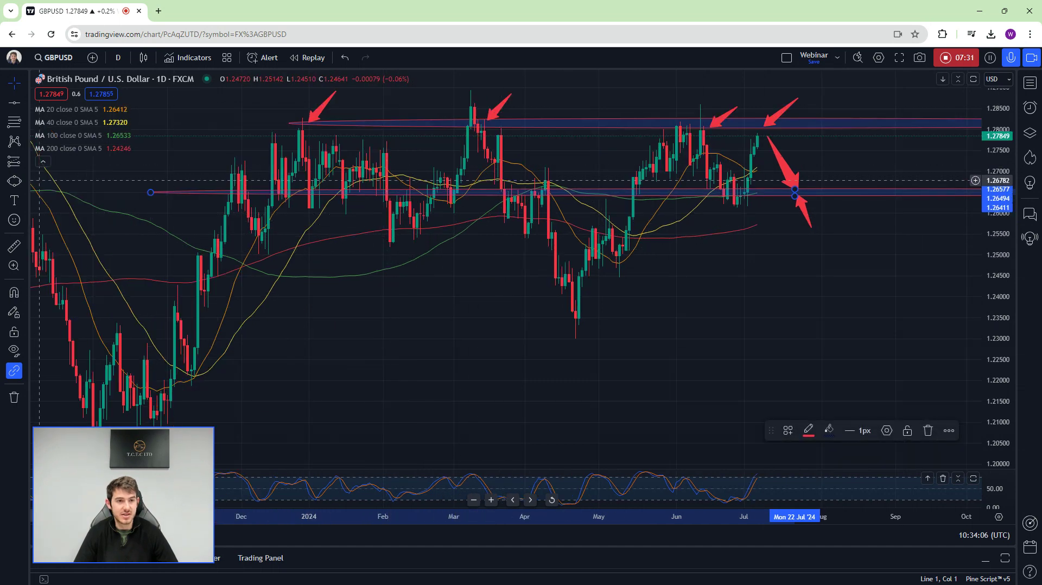
Add two arrow markers pointing up at January 2024 lows, one near 1.2605 and one at 1.26470 on 23 January
left_click(27, 185)
left_click(68, 258)
mouse_move(339, 248)
left_mouse_down()
mouse_move(320, 212)
mouse_move(359, 193)
left_mouse_up()
left_click(16, 183)
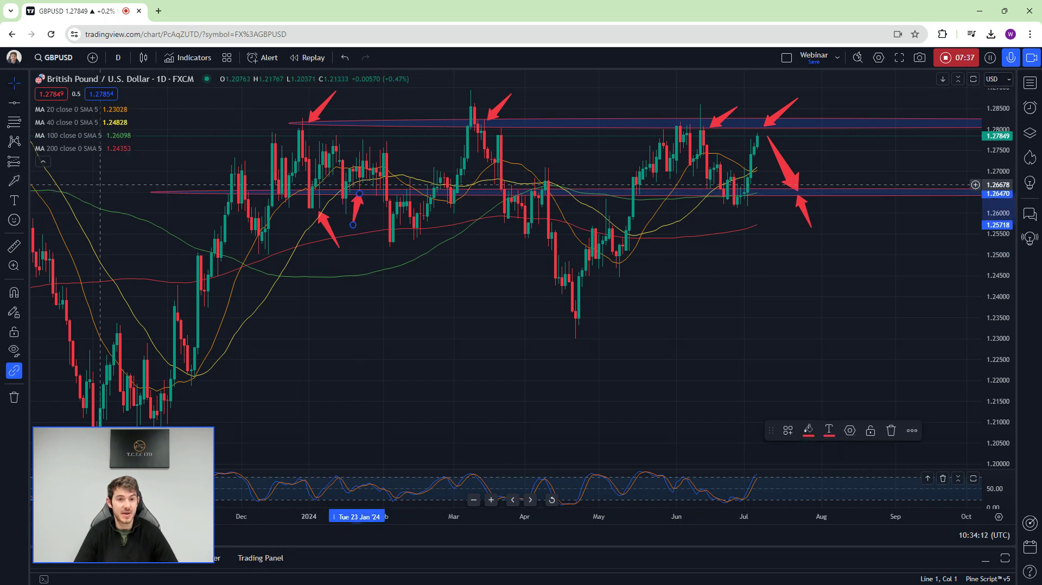
Add an arrow marker pointing up to 1.26237 at 31 January 2024 and another pointing down into the support band in early February
left_click_drag(373, 242, 380, 203)
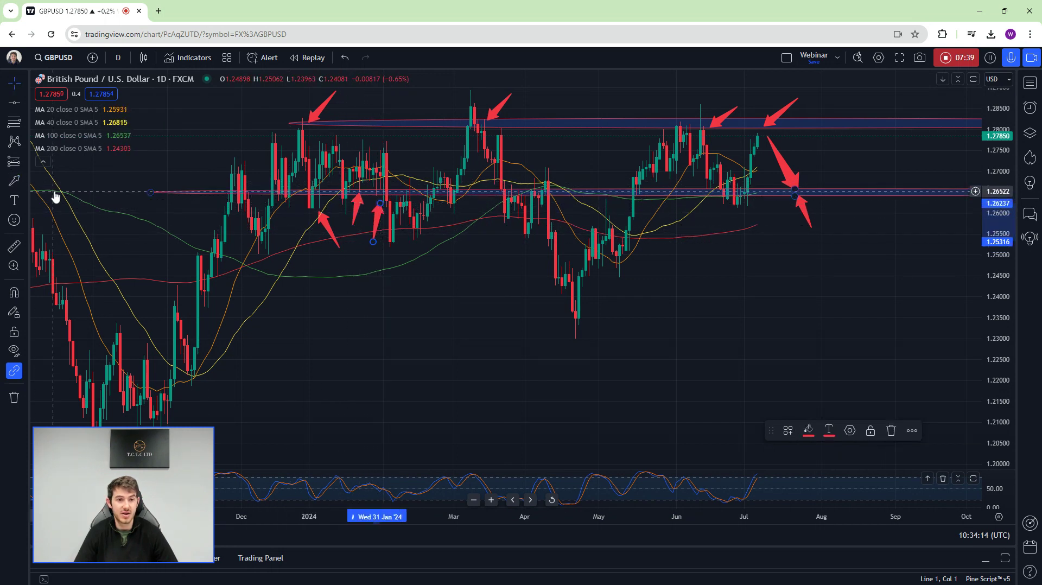
left_click(15, 181)
left_click_drag(410, 144, 400, 186)
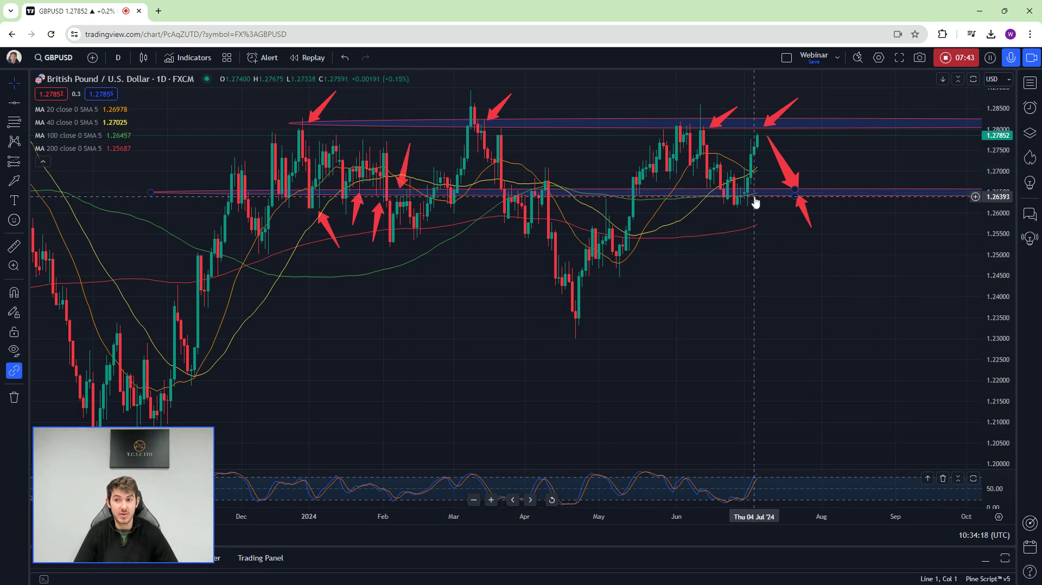
Add an arrow marker down to 1.26456 at 3 May 2024 and two pointing up near 1.2603 in early July and 1.26084 at 26 June
scroll(754, 198, "up", 3)
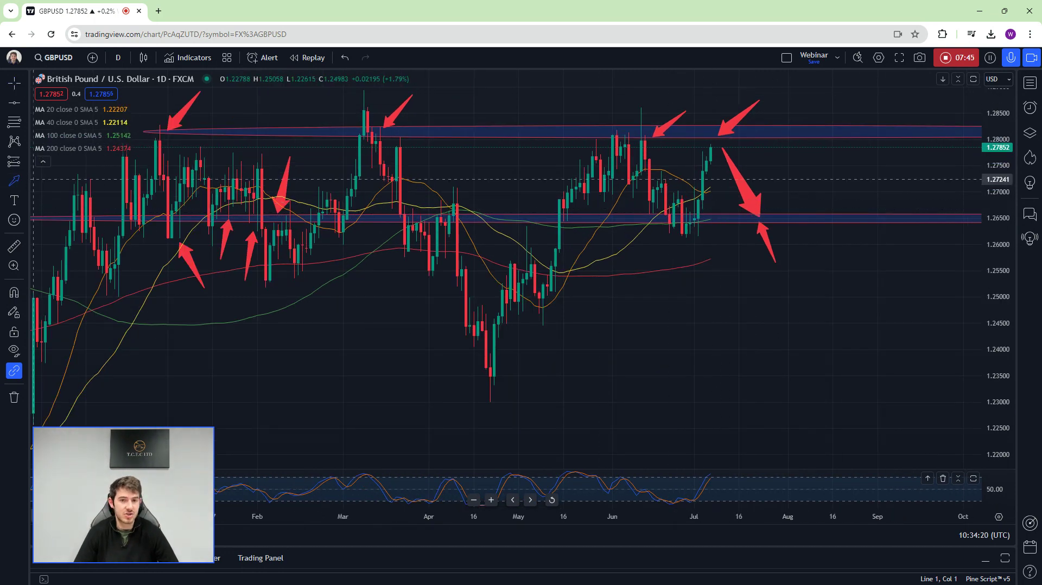
left_click_drag(526, 177, 527, 220)
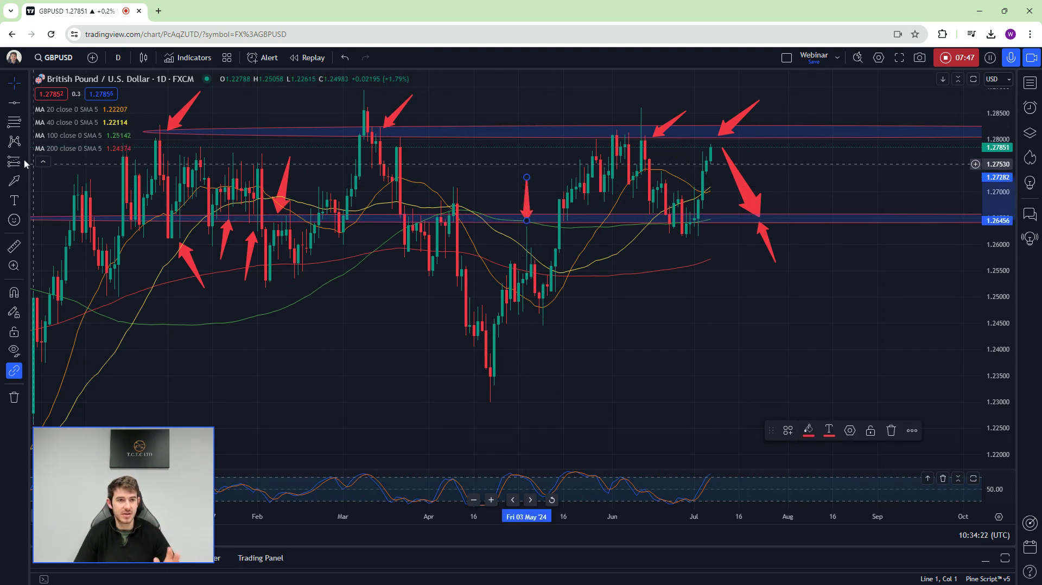
left_click_drag(714, 299, 696, 244)
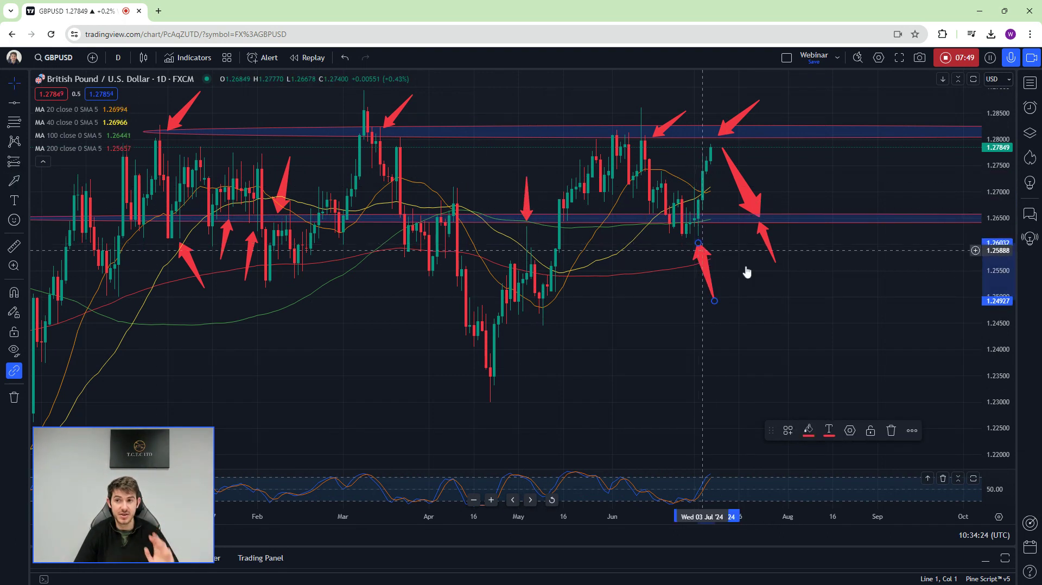
left_click_drag(660, 291, 682, 240)
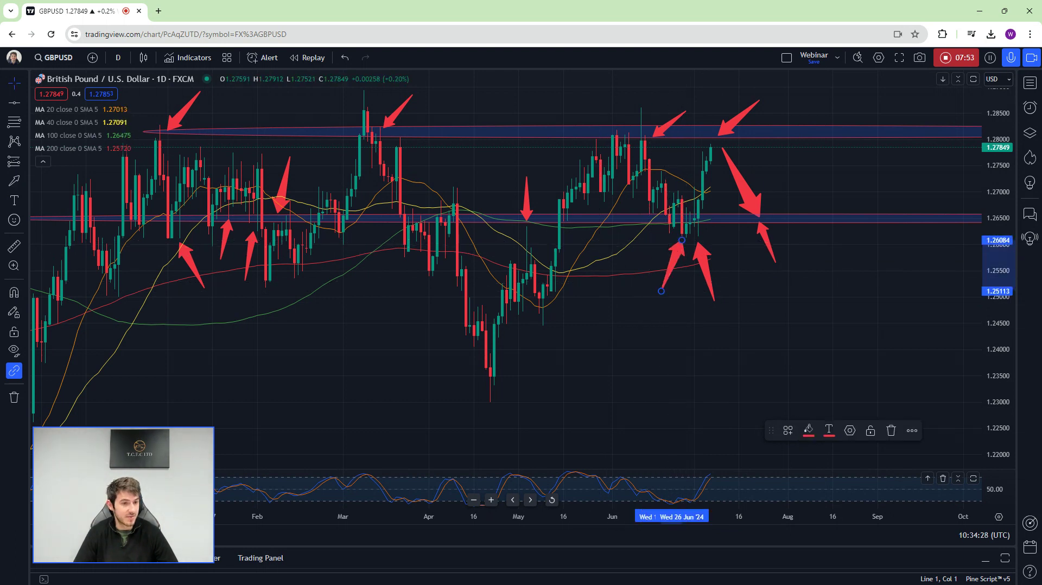
left_click_drag(757, 302, 752, 302)
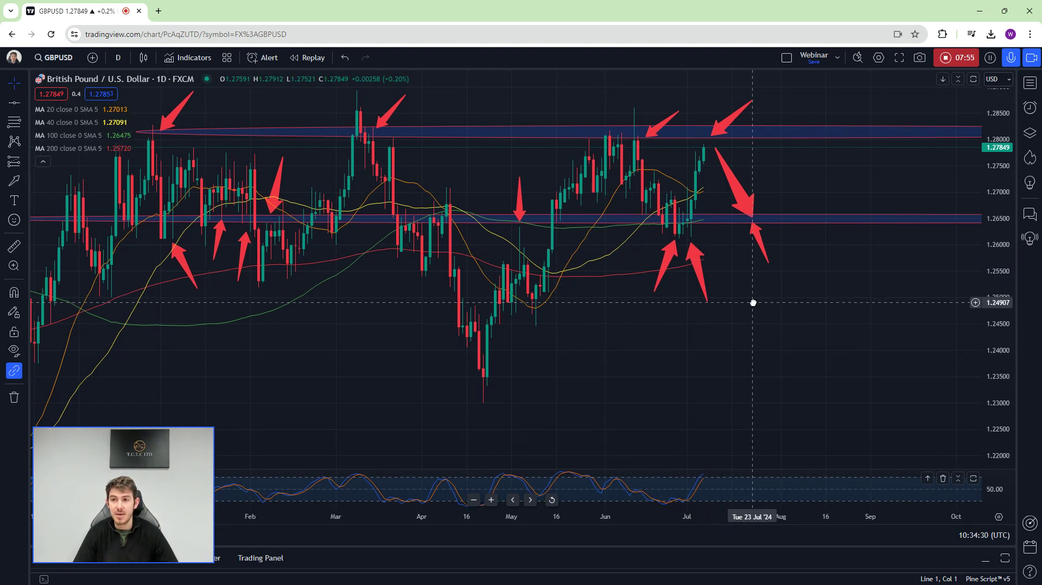